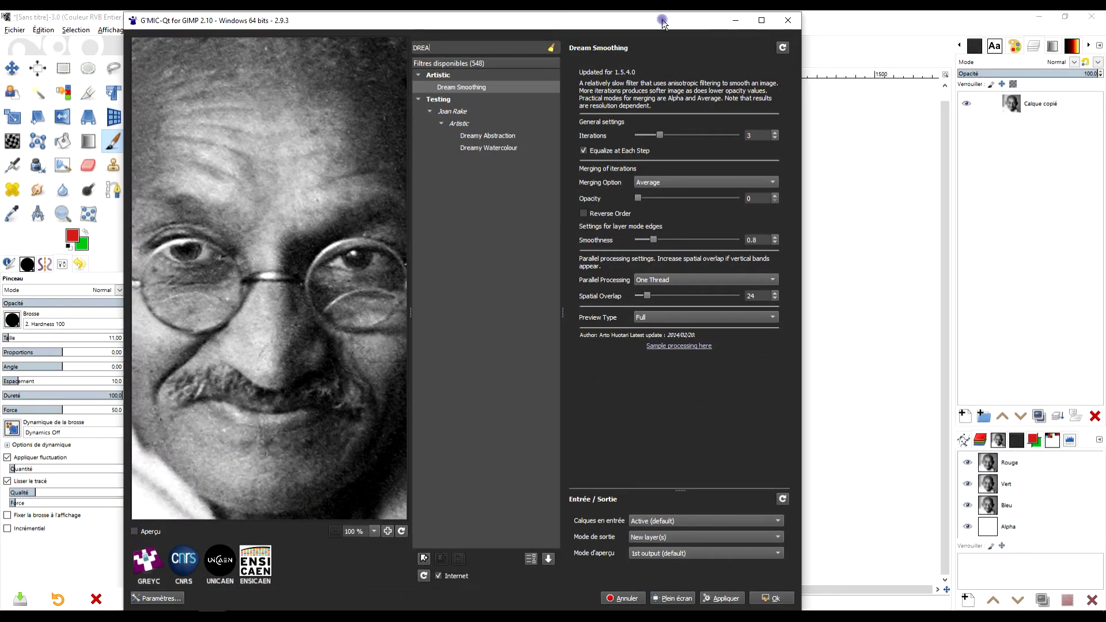
- Widen the G'MIC window, reset the Dream Smoothing parameters to their defaults and enable the preview
{"action": "left_click_drag", "start_coordinate": [662, 22], "coordinate": [548, 21]}
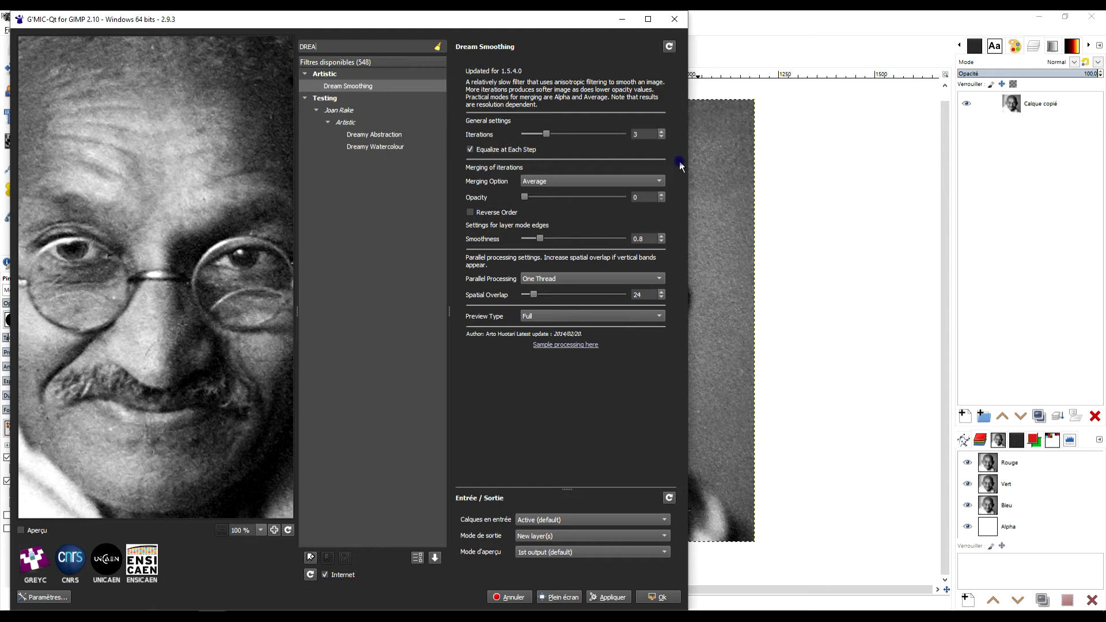
{"action": "left_click_drag", "start_coordinate": [689, 119], "coordinate": [942, 121]}
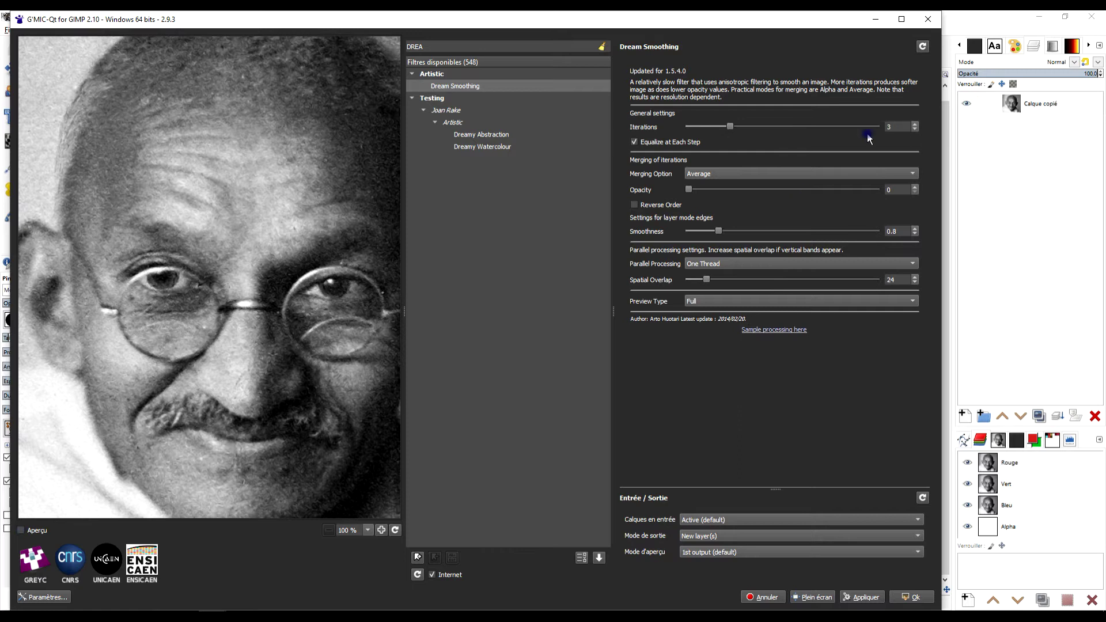
{"action": "left_click", "coordinate": [922, 47]}
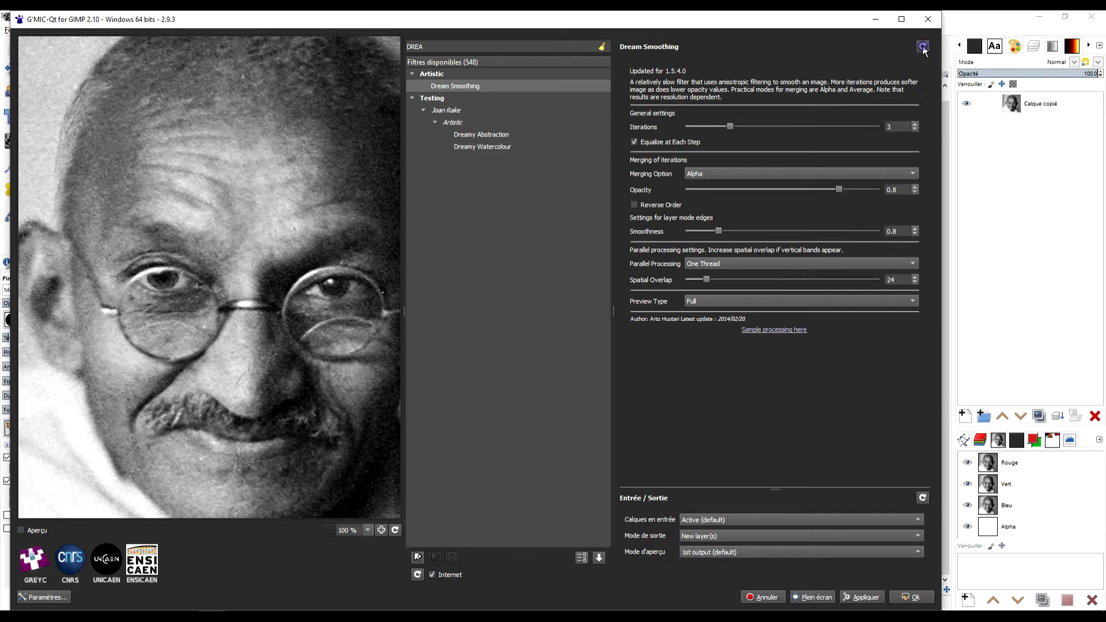
{"action": "left_click", "coordinate": [22, 531]}
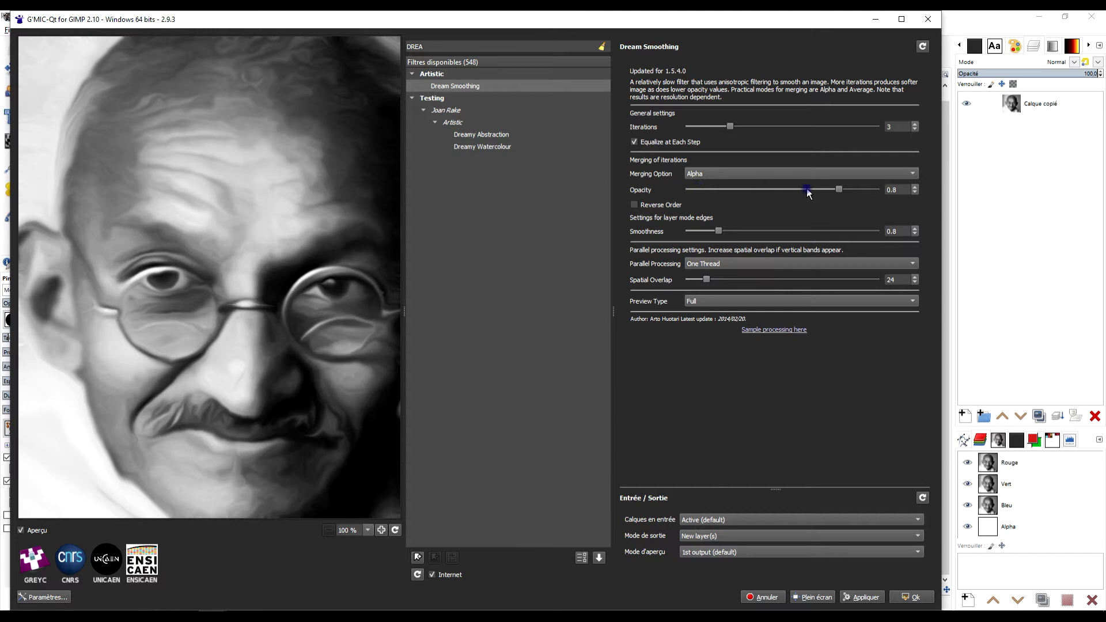
- Apply Dream Smoothing with the Alpha merging option and select the top layer of the image
{"action": "left_click", "coordinate": [717, 174]}
{"action": "left_click", "coordinate": [674, 177]}
{"action": "left_click", "coordinate": [909, 599]}
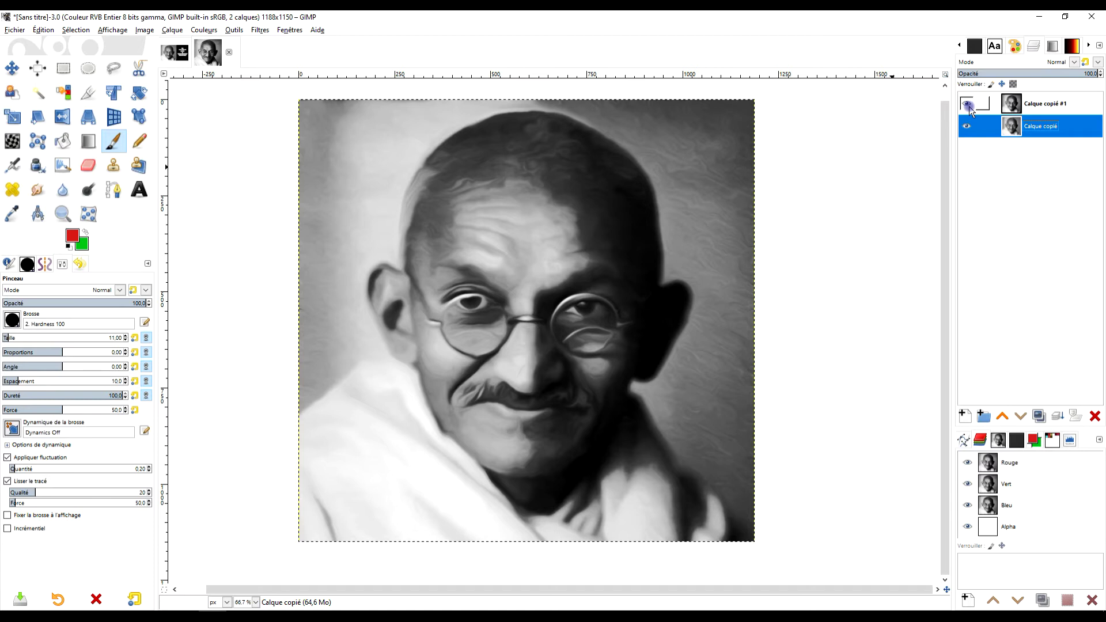
{"action": "left_click", "coordinate": [1062, 110]}
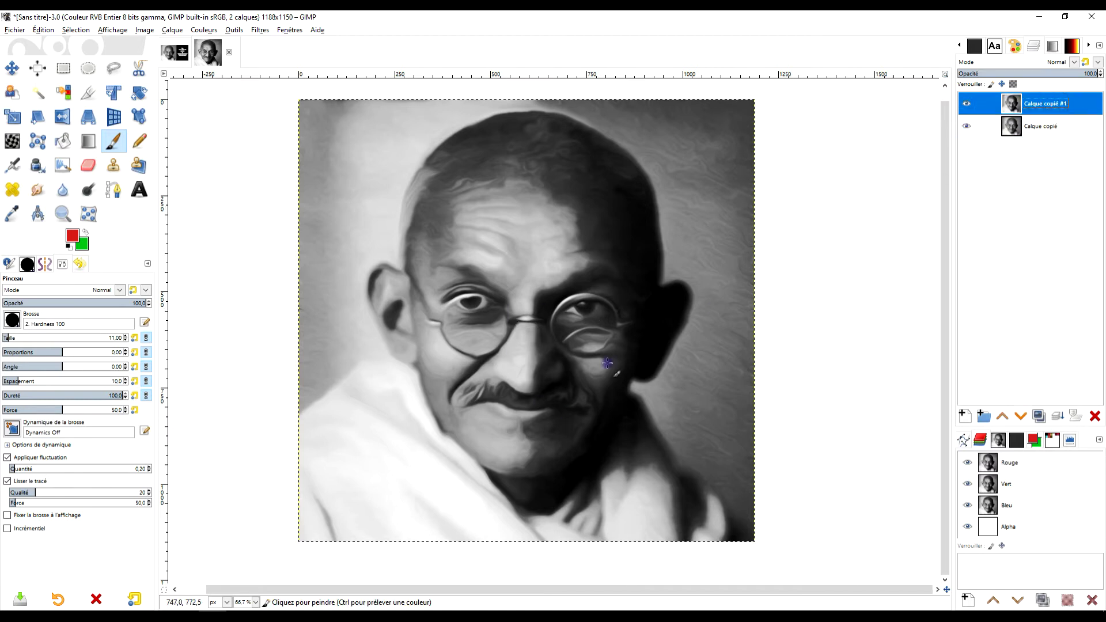
- In the multi-layer test image, hide the layers Calque copié #2 and FIN du test to reveal the default result
{"action": "left_click", "coordinate": [179, 56]}
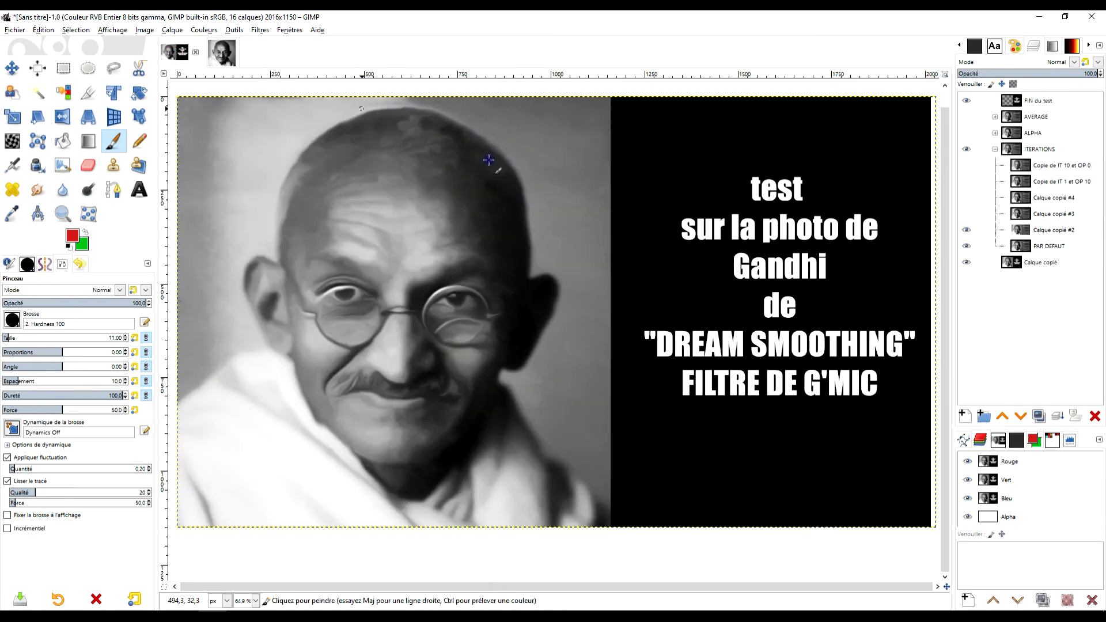
{"action": "left_click", "coordinate": [968, 233]}
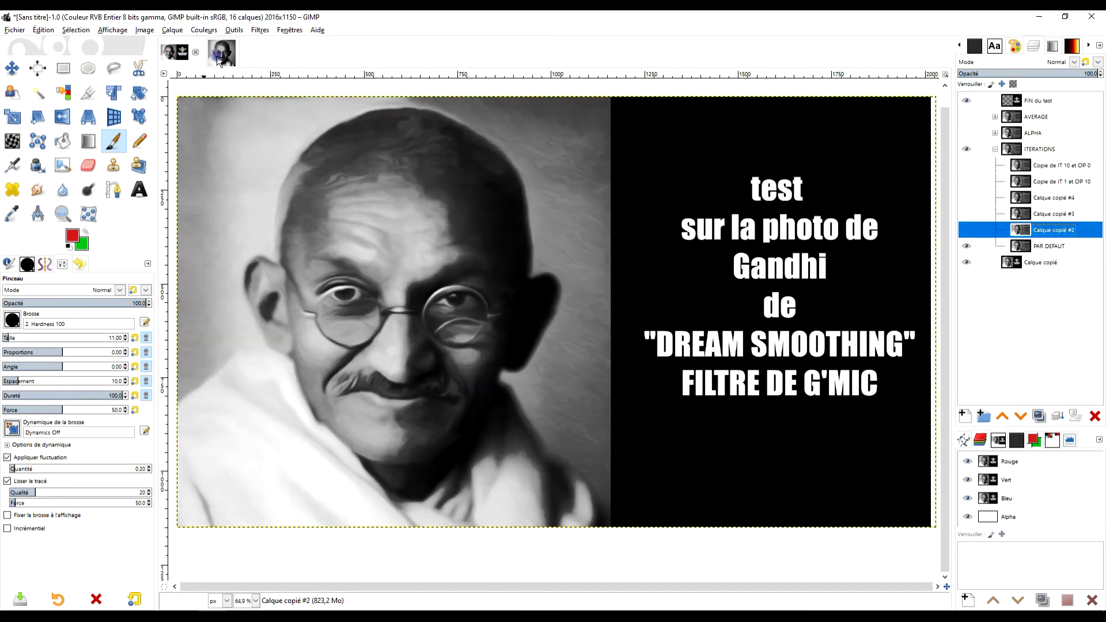
{"action": "left_click", "coordinate": [218, 59]}
{"action": "left_click", "coordinate": [180, 55]}
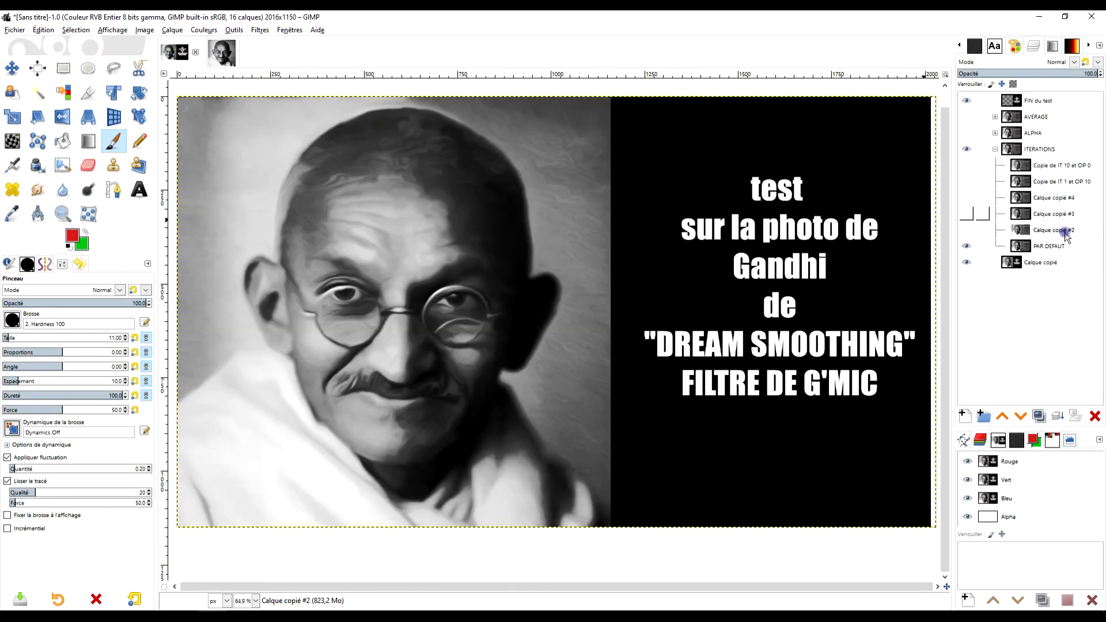
{"action": "left_click", "coordinate": [966, 100]}
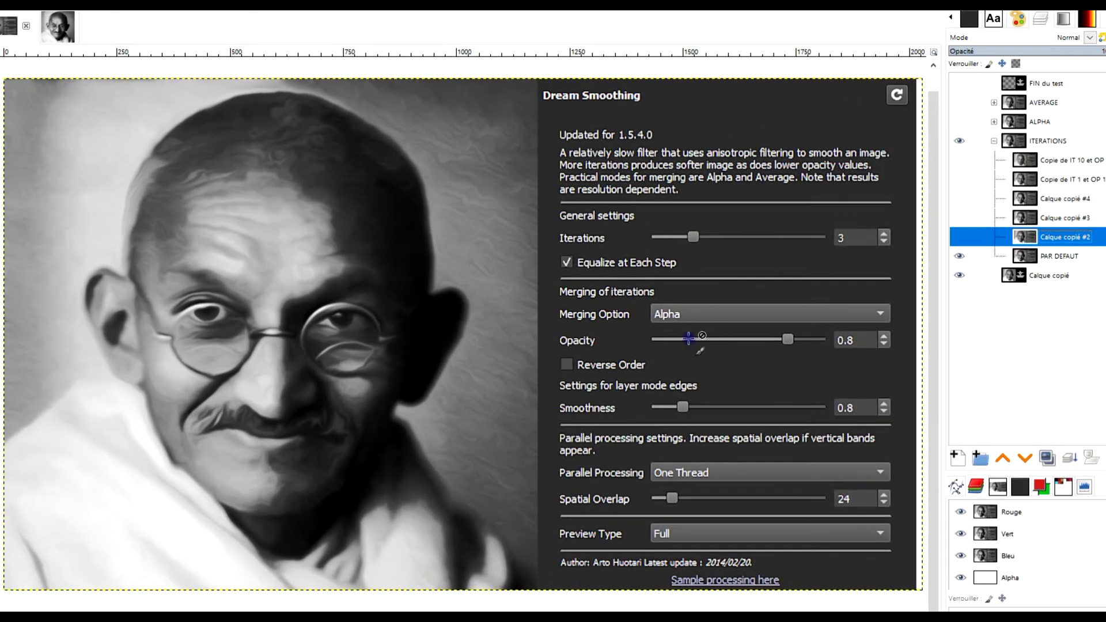
- On the PAR DEFAUT layer, paint red marks beside General settings, around the Alpha merging option and under the Opacity slider
{"action": "left_click", "coordinate": [1058, 256]}
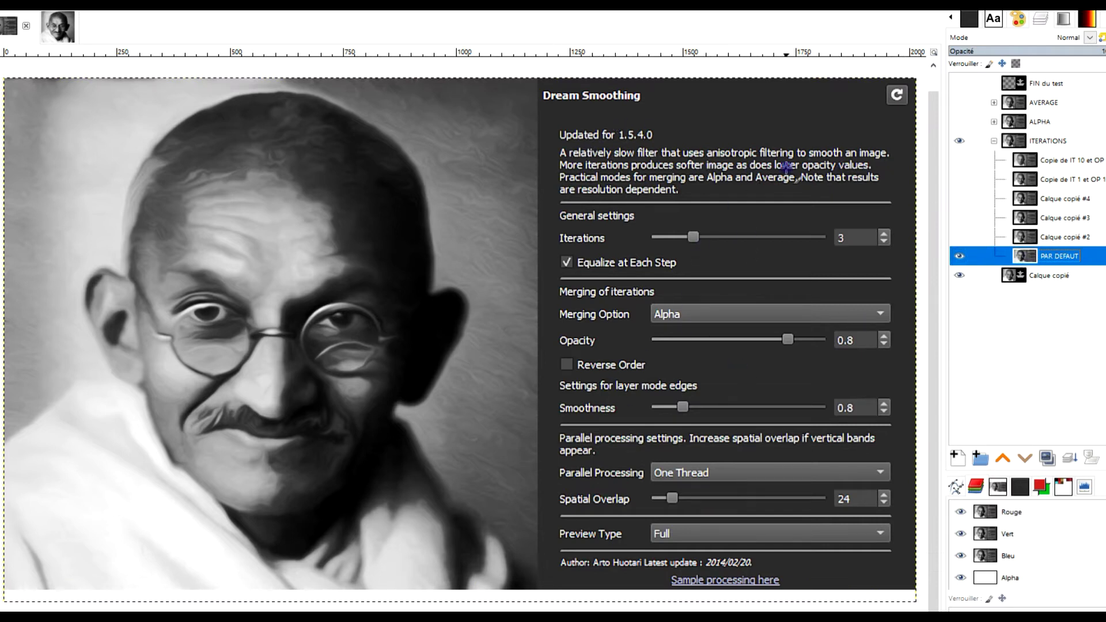
{"action": "left_click_drag", "start_coordinate": [550, 204], "coordinate": [551, 266]}
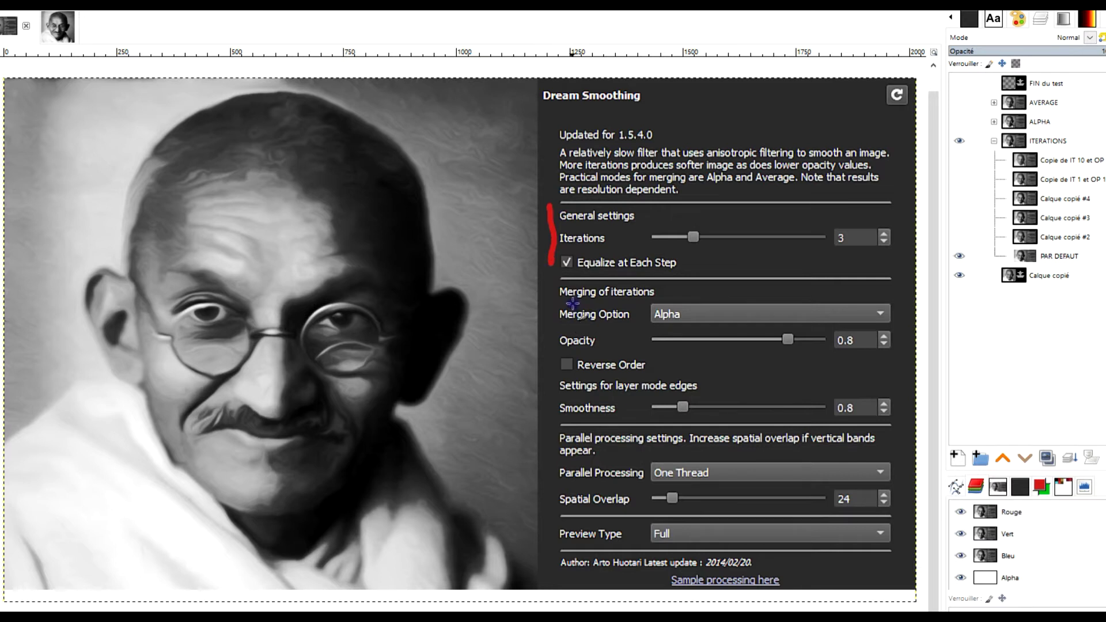
{"action": "mouse_move", "coordinate": [671, 299]}
{"action": "left_mouse_down"}
{"action": "mouse_move", "coordinate": [644, 311]}
{"action": "mouse_move", "coordinate": [653, 323]}
{"action": "mouse_move", "coordinate": [689, 323]}
{"action": "mouse_move", "coordinate": [673, 298]}
{"action": "left_mouse_up"}
{"action": "left_click_drag", "start_coordinate": [779, 347], "coordinate": [801, 349]}
- Show the layer Calque copié #2 and circle its Iterations slider handle in red
{"action": "left_click_drag", "start_coordinate": [950, 245], "coordinate": [959, 241]}
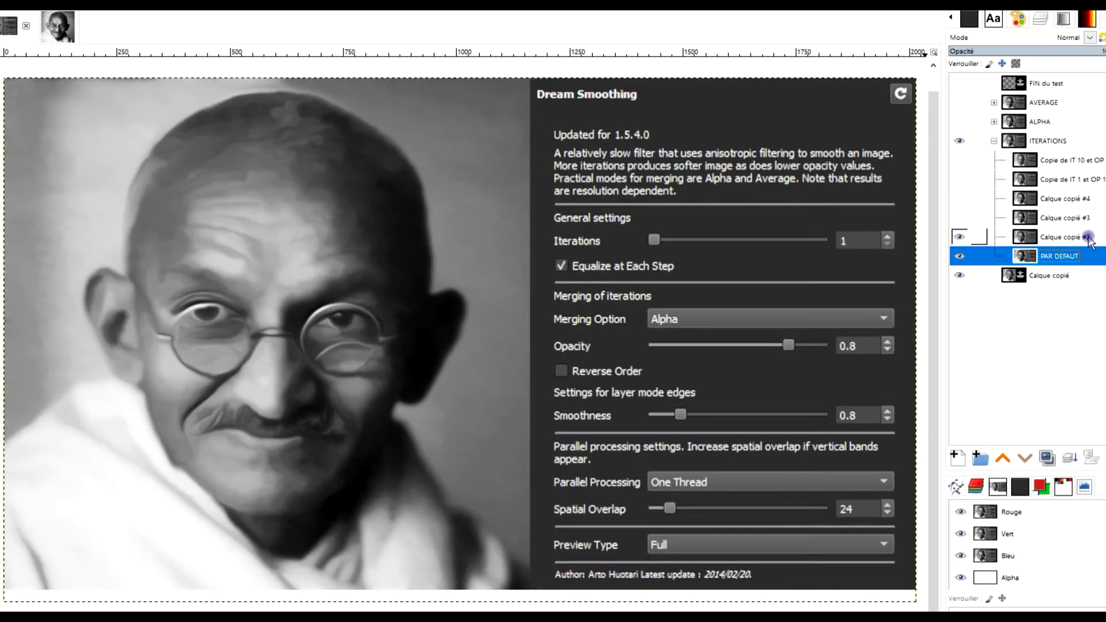
{"action": "left_click", "coordinate": [1078, 242]}
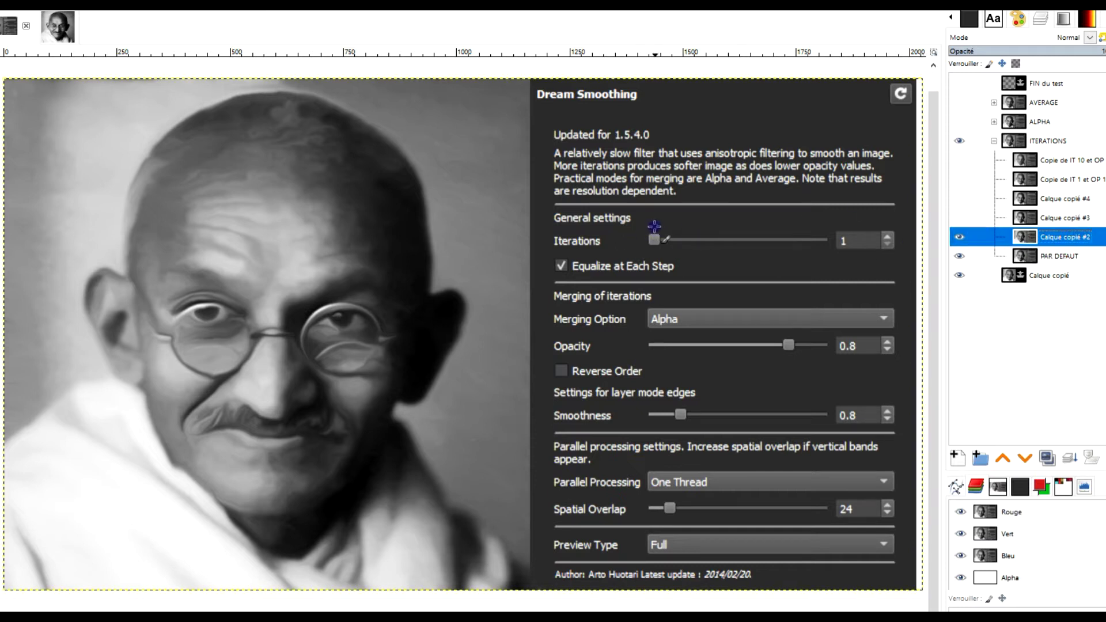
{"action": "mouse_move", "coordinate": [652, 226]}
{"action": "left_mouse_down"}
{"action": "mouse_move", "coordinate": [655, 258]}
{"action": "mouse_move", "coordinate": [658, 230]}
{"action": "left_mouse_up"}
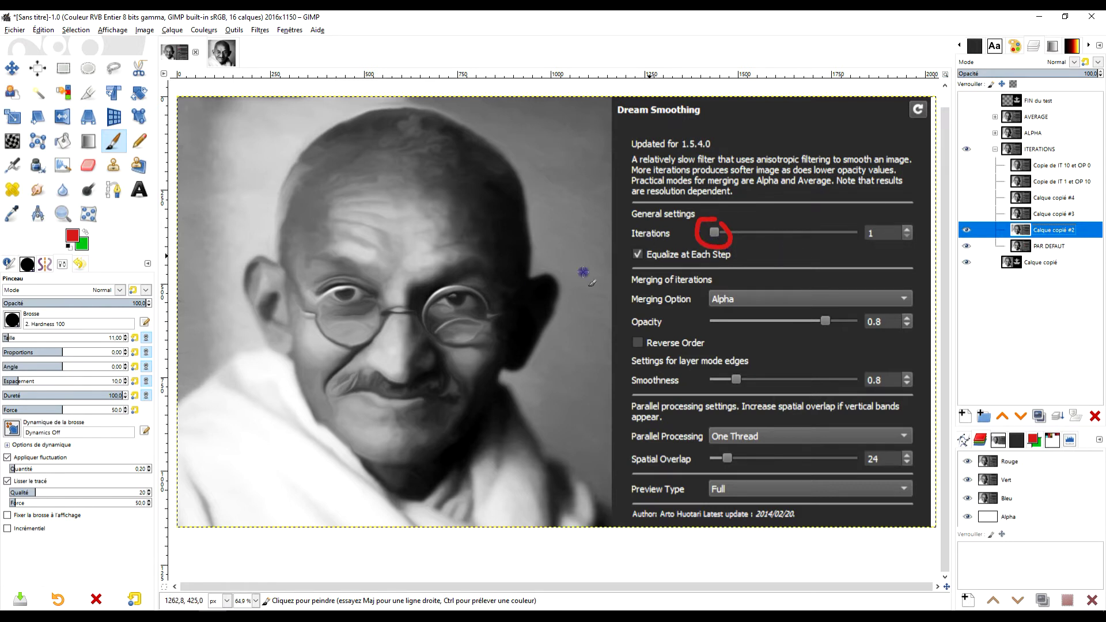
- Show the layer Calque copié #3, underline its Iterations slider handle in red and toggle its visibility to compare
{"action": "left_click", "coordinate": [1051, 217]}
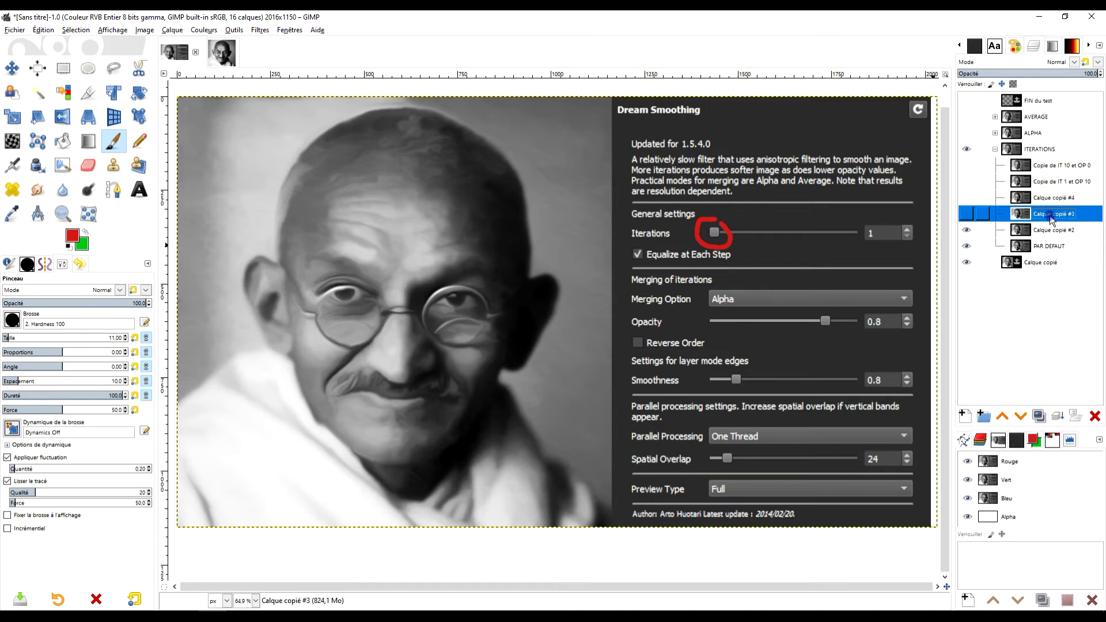
{"action": "left_click", "coordinate": [966, 214]}
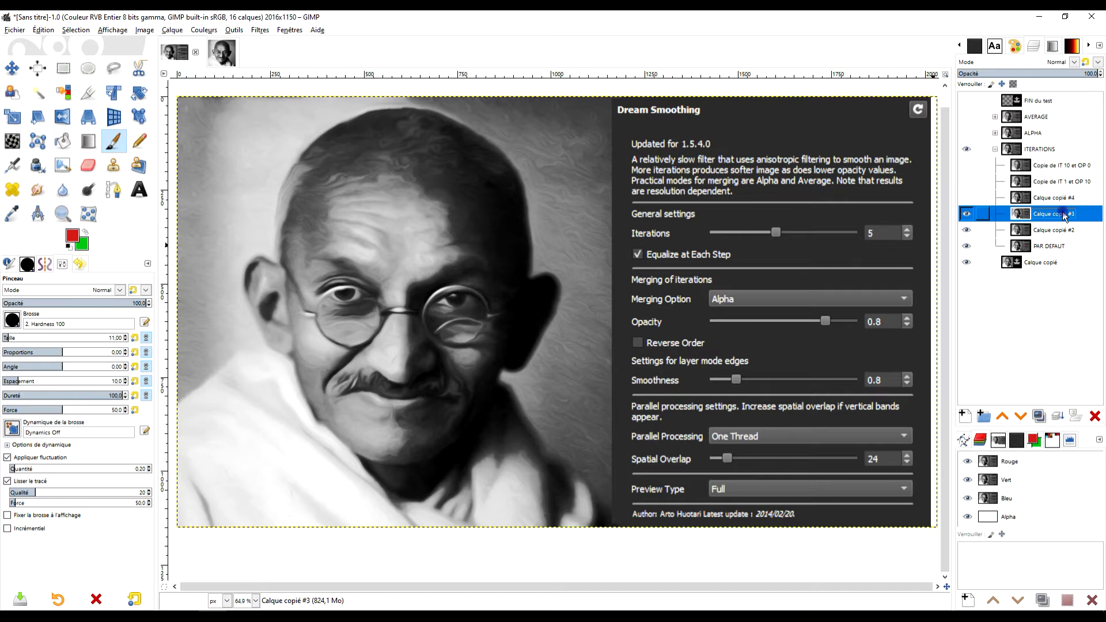
{"action": "left_click_drag", "start_coordinate": [768, 242], "coordinate": [781, 242]}
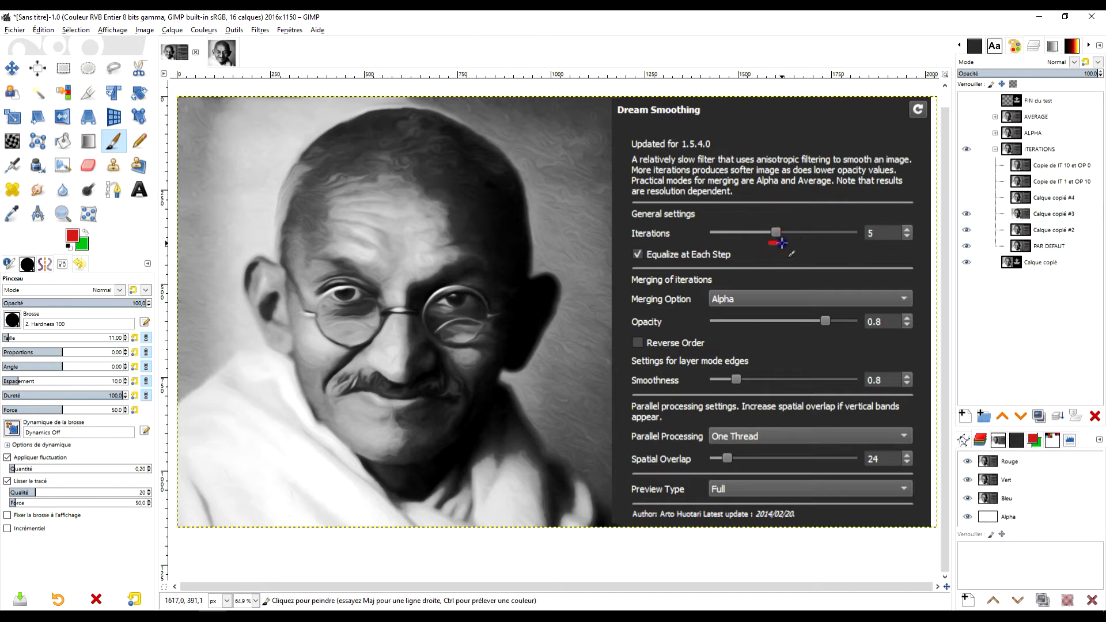
{"action": "left_click", "coordinate": [967, 220]}
{"action": "left_click", "coordinate": [967, 219]}
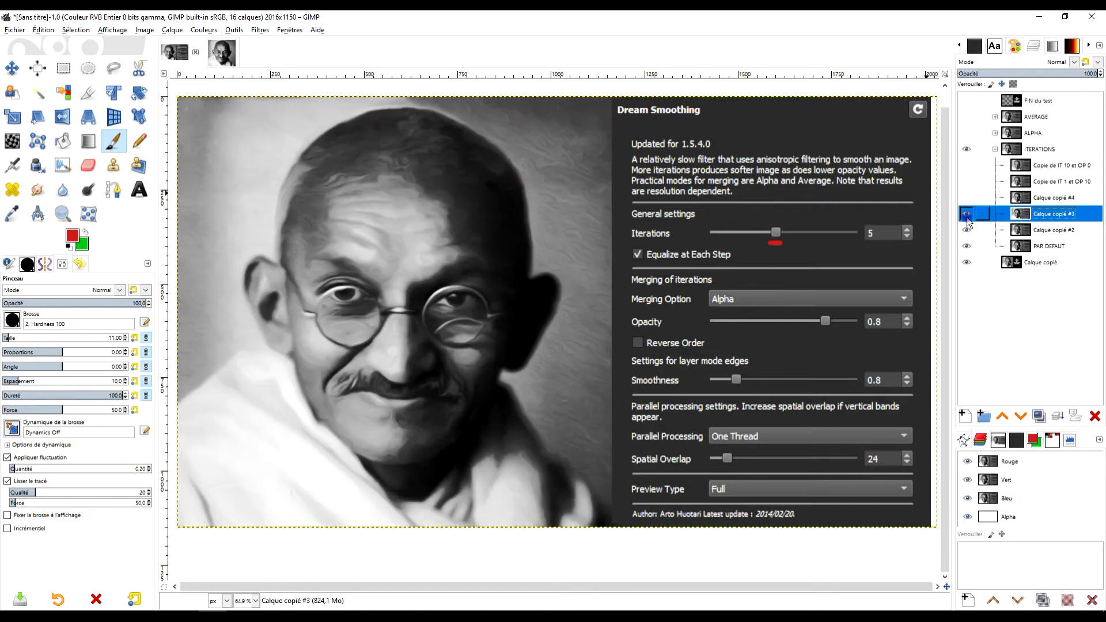
- Show the layer Calque copié #4, toggle its visibility to compare and circle its Iterations slider handle in red
{"action": "left_click", "coordinate": [973, 197]}
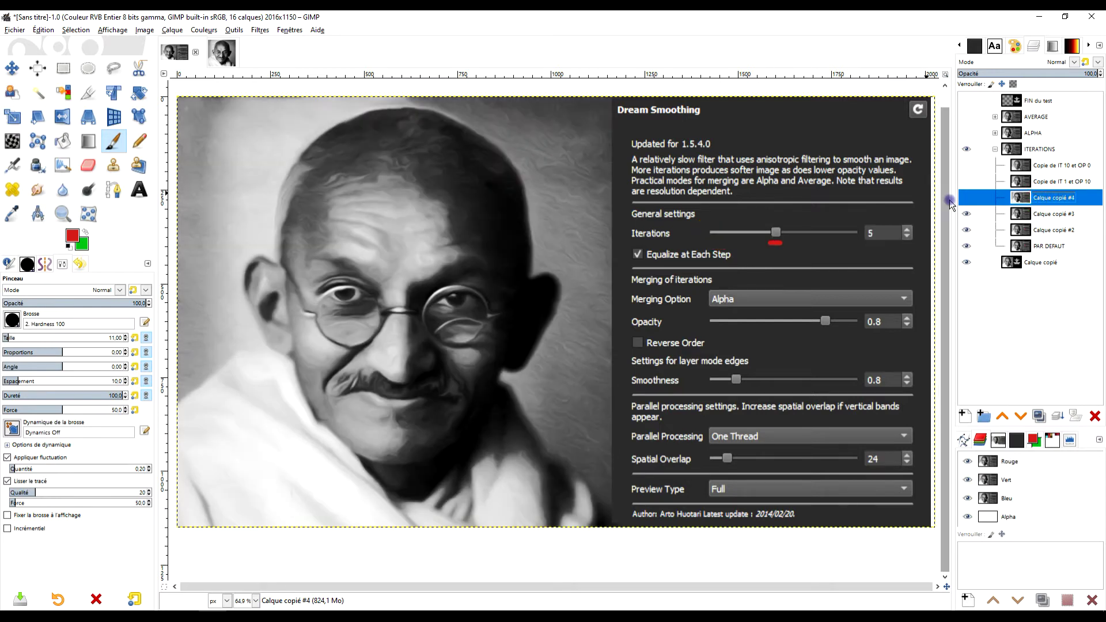
{"action": "left_click", "coordinate": [966, 198]}
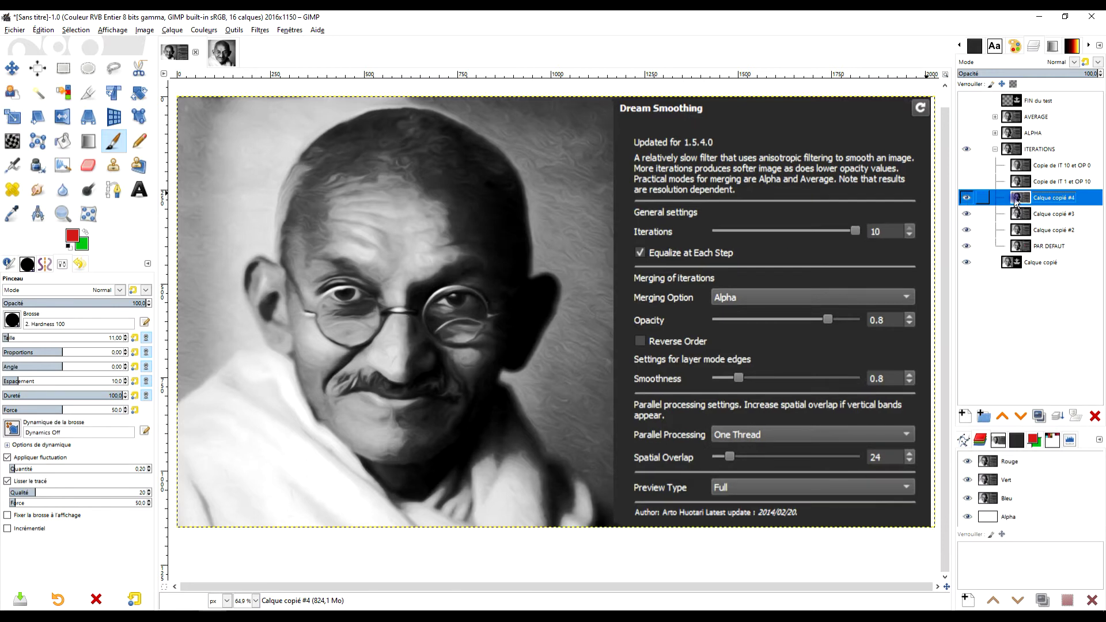
{"action": "left_click", "coordinate": [967, 202]}
{"action": "left_click", "coordinate": [968, 202]}
{"action": "mouse_move", "coordinate": [846, 221]}
{"action": "left_mouse_down"}
{"action": "mouse_move", "coordinate": [853, 240]}
{"action": "mouse_move", "coordinate": [862, 231]}
{"action": "mouse_move", "coordinate": [852, 217]}
{"action": "mouse_move", "coordinate": [844, 225]}
{"action": "left_mouse_up"}
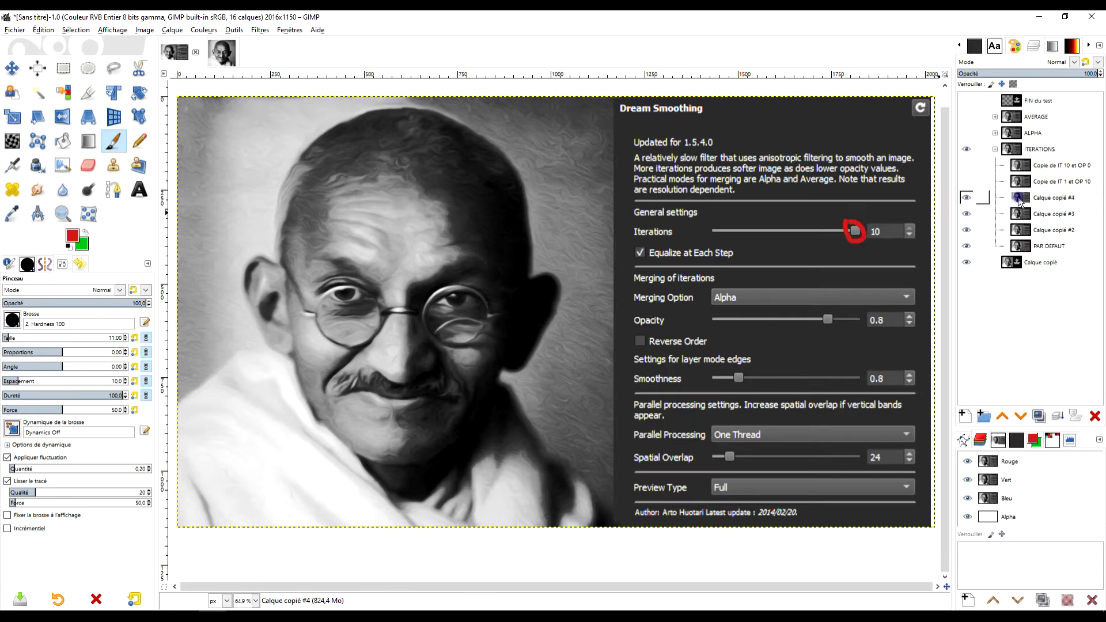
- Show the layer Copie de IT 1 et OP 10 and circle its Iterations and Opacity slider handles in red
{"action": "left_click", "coordinate": [1065, 183]}
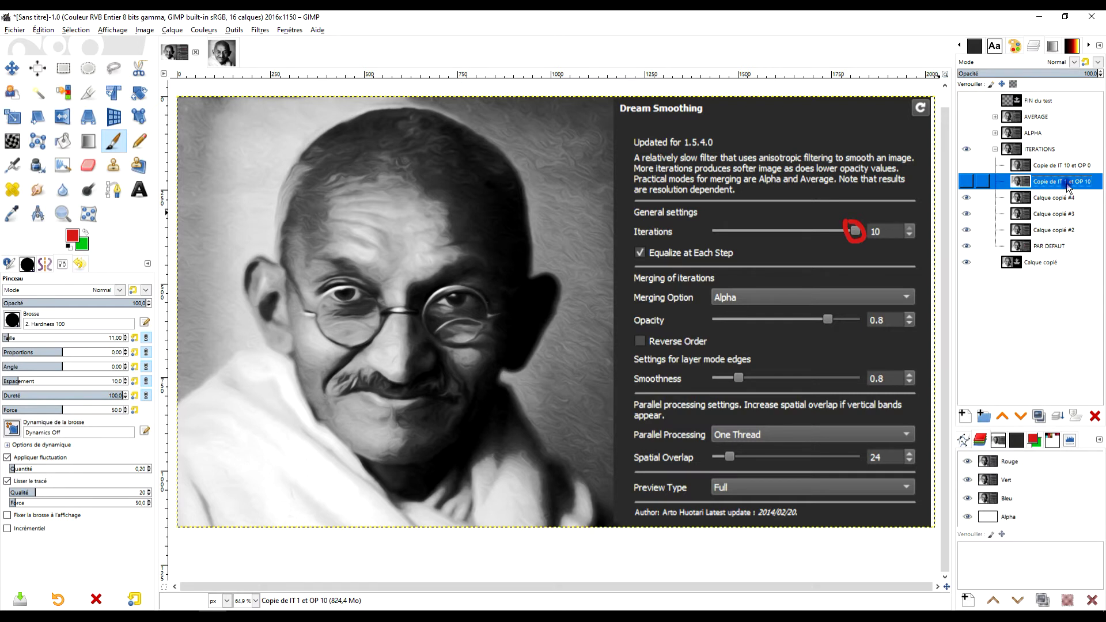
{"action": "left_click", "coordinate": [965, 183]}
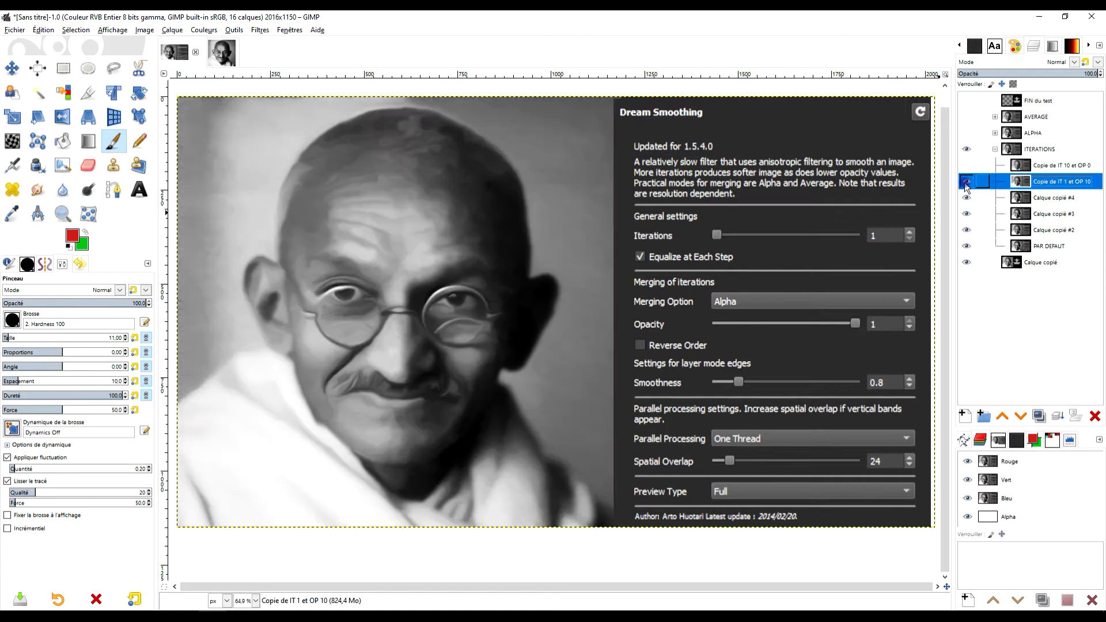
{"action": "mouse_move", "coordinate": [730, 242]}
{"action": "left_mouse_down"}
{"action": "mouse_move", "coordinate": [723, 228]}
{"action": "mouse_move", "coordinate": [700, 238]}
{"action": "mouse_move", "coordinate": [712, 247]}
{"action": "left_mouse_up"}
{"action": "mouse_move", "coordinate": [860, 317]}
{"action": "left_mouse_down"}
{"action": "mouse_move", "coordinate": [845, 310]}
{"action": "mouse_move", "coordinate": [842, 336]}
{"action": "mouse_move", "coordinate": [868, 332]}
{"action": "mouse_move", "coordinate": [857, 315]}
{"action": "left_mouse_up"}
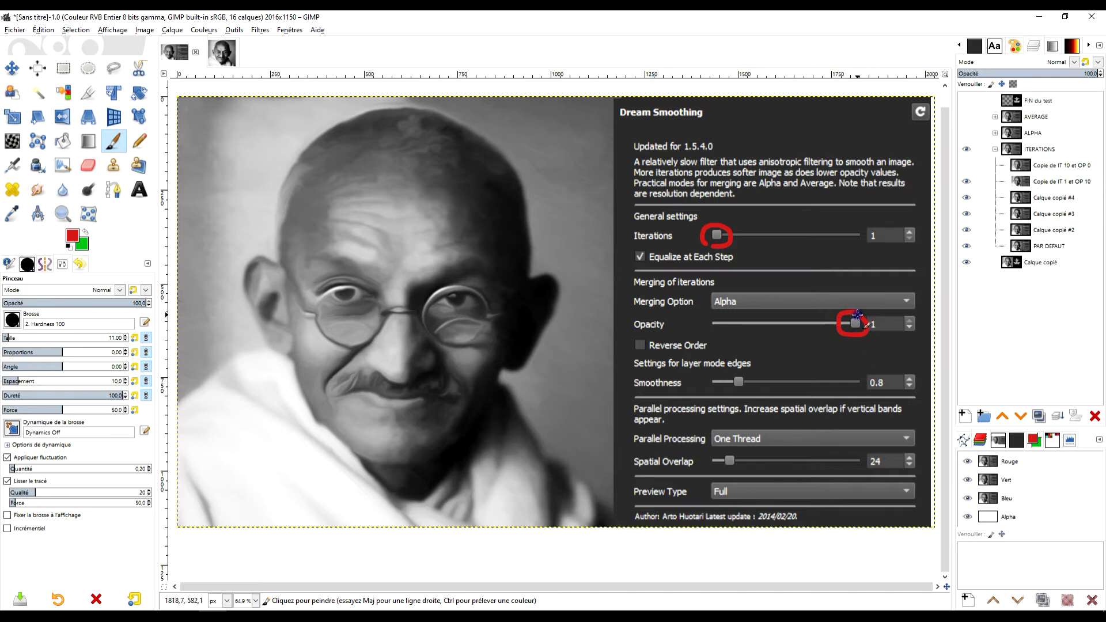
- Show the layer Copie de IT 10 et OP 0 and circle its Iterations and Opacity slider handles in red
{"action": "left_click", "coordinate": [978, 168]}
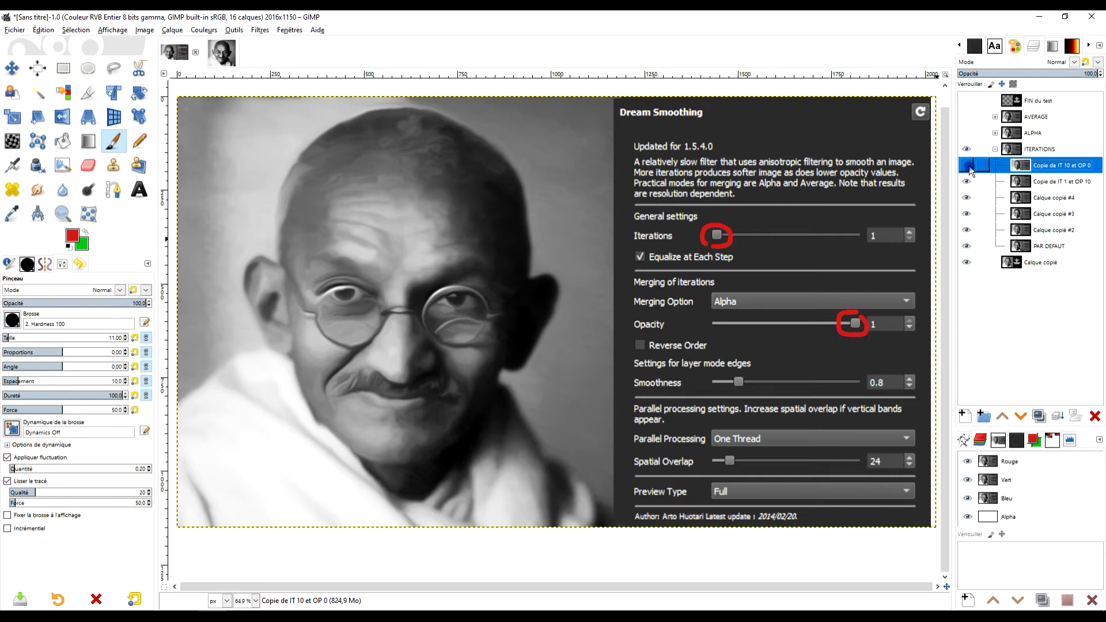
{"action": "left_click", "coordinate": [967, 165]}
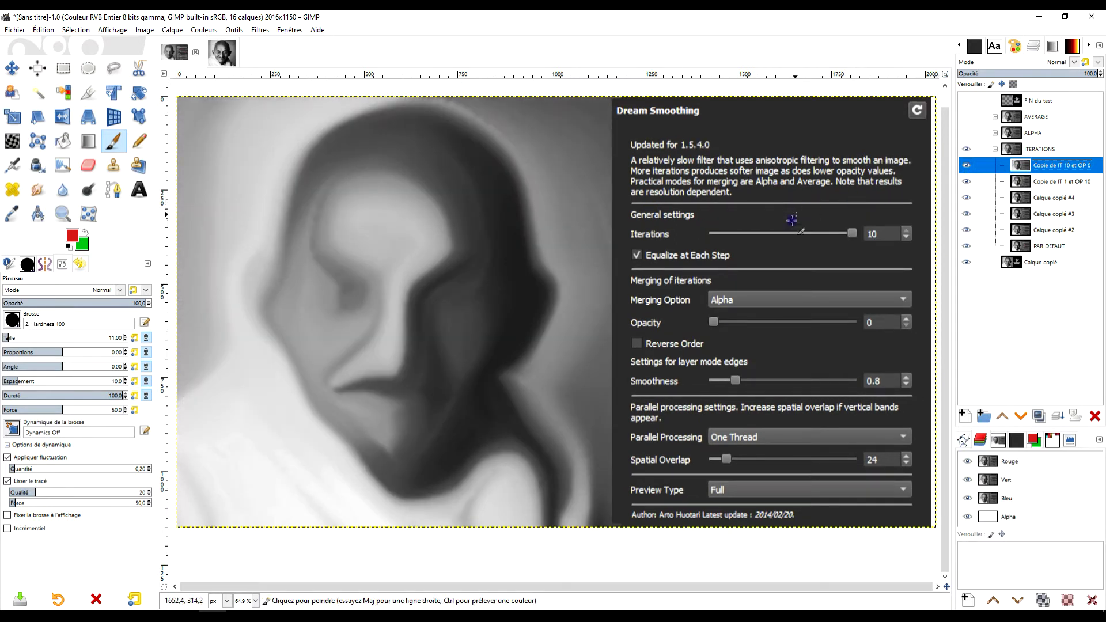
{"action": "mouse_move", "coordinate": [848, 221]}
{"action": "left_mouse_down"}
{"action": "mouse_move", "coordinate": [848, 243]}
{"action": "mouse_move", "coordinate": [863, 224]}
{"action": "left_mouse_up"}
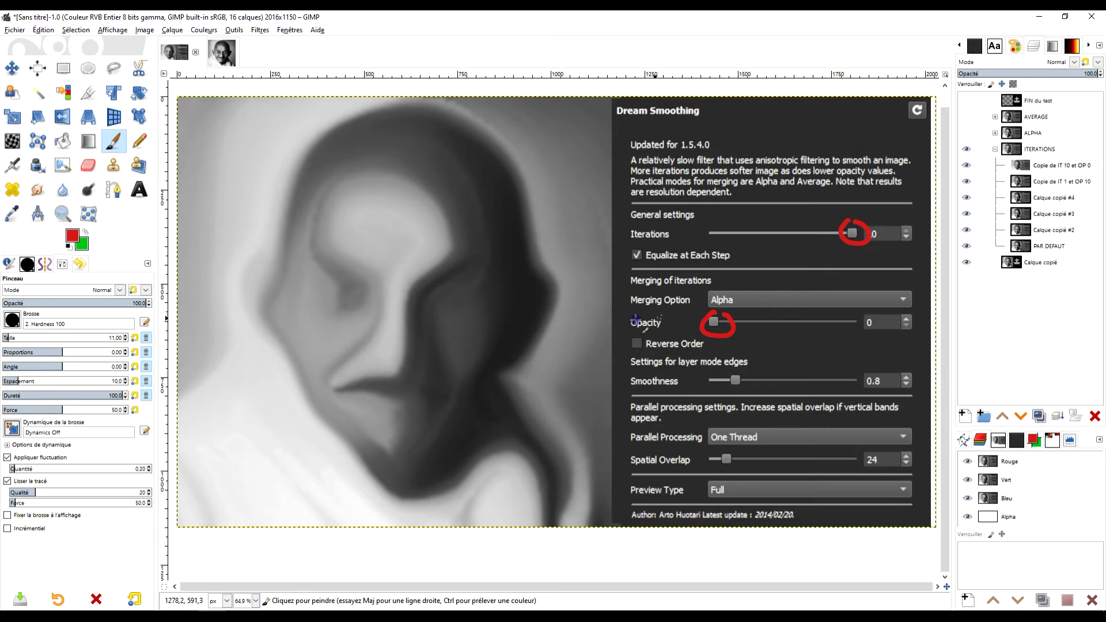
{"action": "left_click", "coordinate": [1058, 166]}
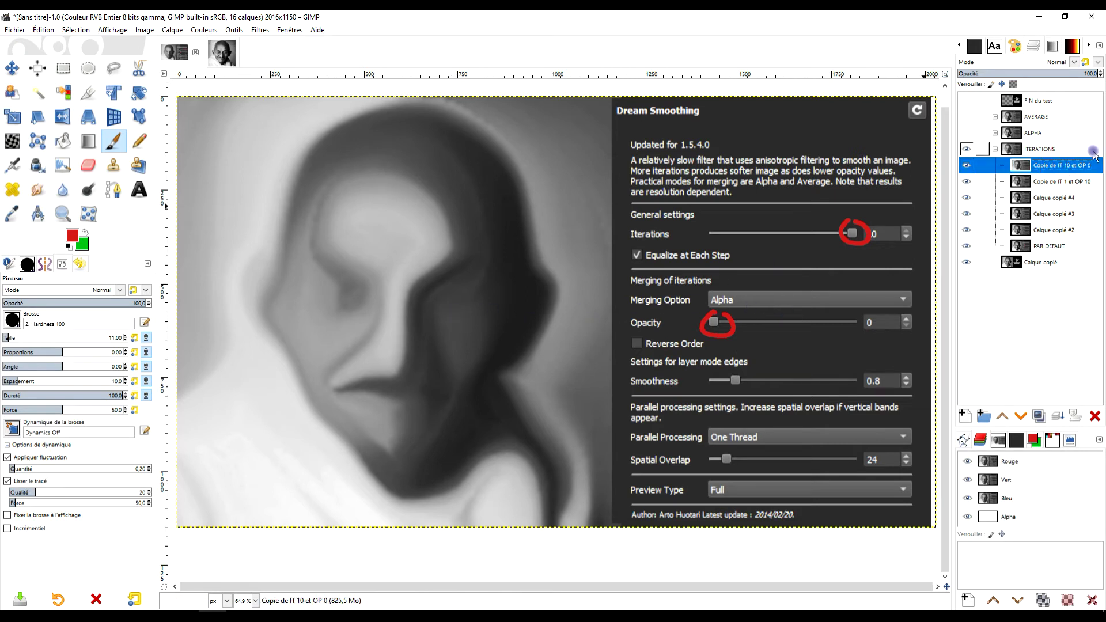
- Collapse the ITERATIONS group and mark the Opacity slider, Alpha option and Iterations slider in red on the layer Calque copié #5
{"action": "left_click", "coordinate": [994, 150]}
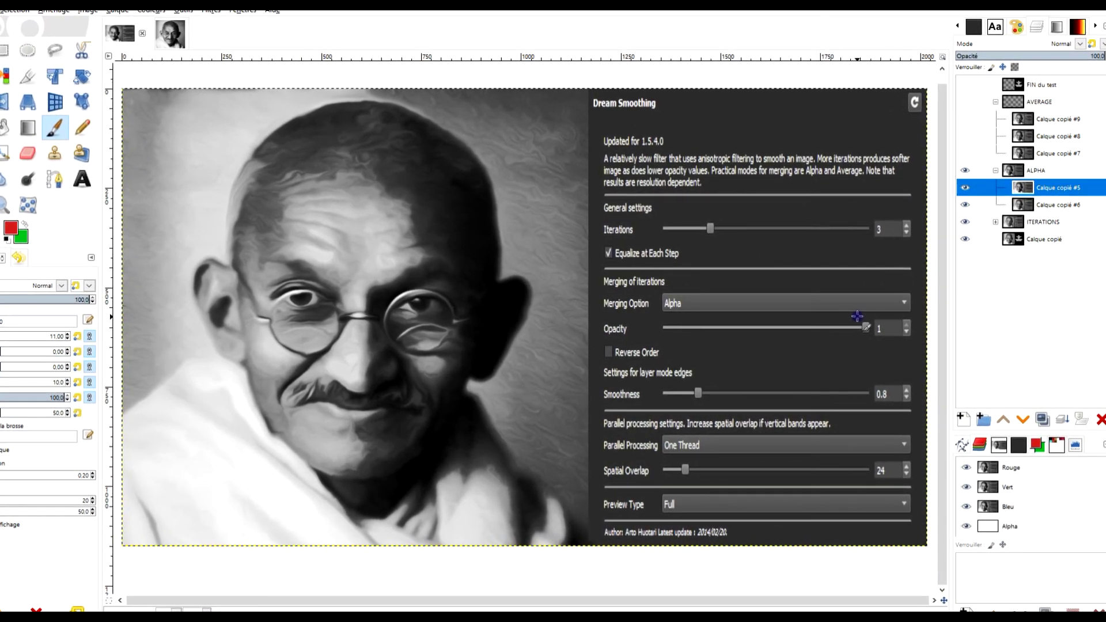
{"action": "mouse_move", "coordinate": [853, 313]}
{"action": "left_mouse_down"}
{"action": "mouse_move", "coordinate": [843, 336]}
{"action": "mouse_move", "coordinate": [860, 344]}
{"action": "mouse_move", "coordinate": [859, 315]}
{"action": "left_mouse_up"}
{"action": "left_click_drag", "start_coordinate": [651, 311], "coordinate": [695, 309]}
{"action": "left_click_drag", "start_coordinate": [697, 235], "coordinate": [708, 235]}
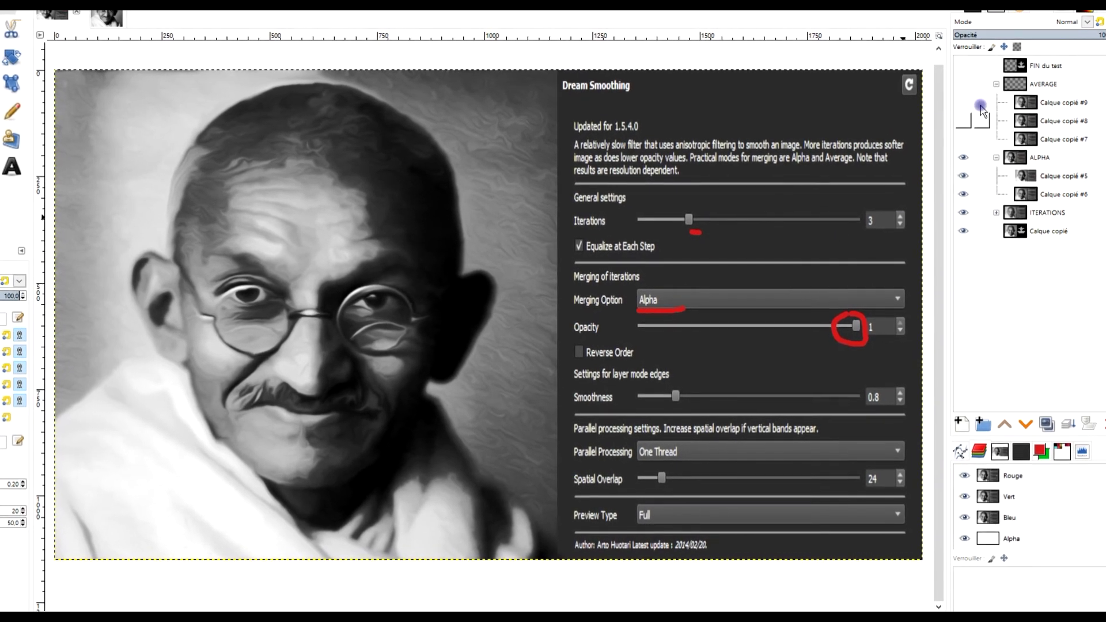
- Hide Calque copié #5, circle the Opacity slider handle in red on Calque copié #6, and show Calque copié #5 again to compare
{"action": "left_click", "coordinate": [981, 181]}
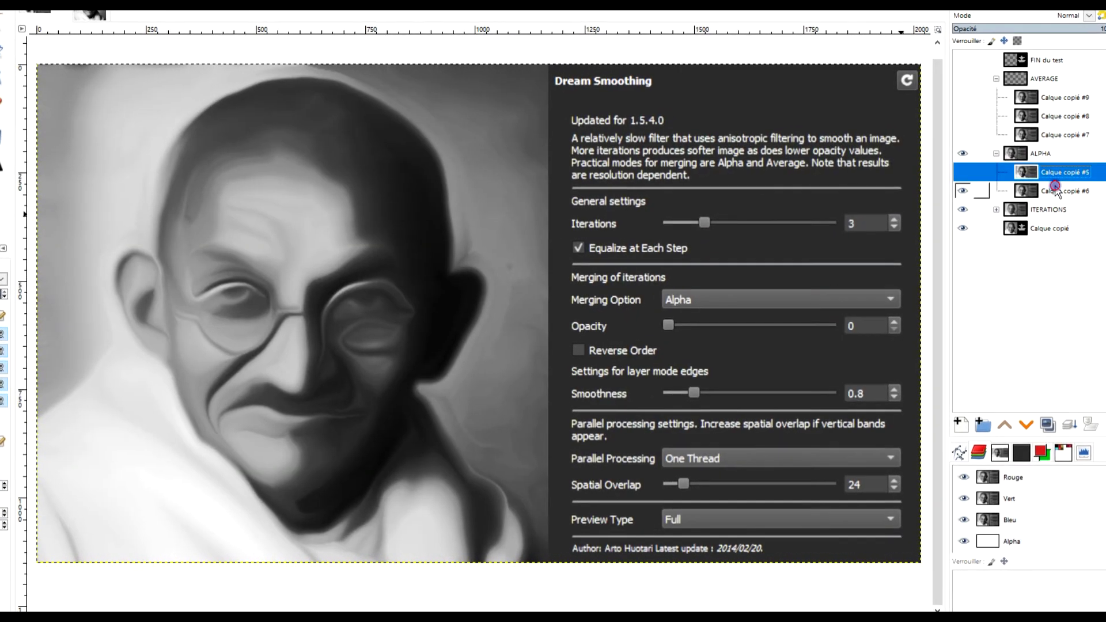
{"action": "left_click", "coordinate": [981, 191]}
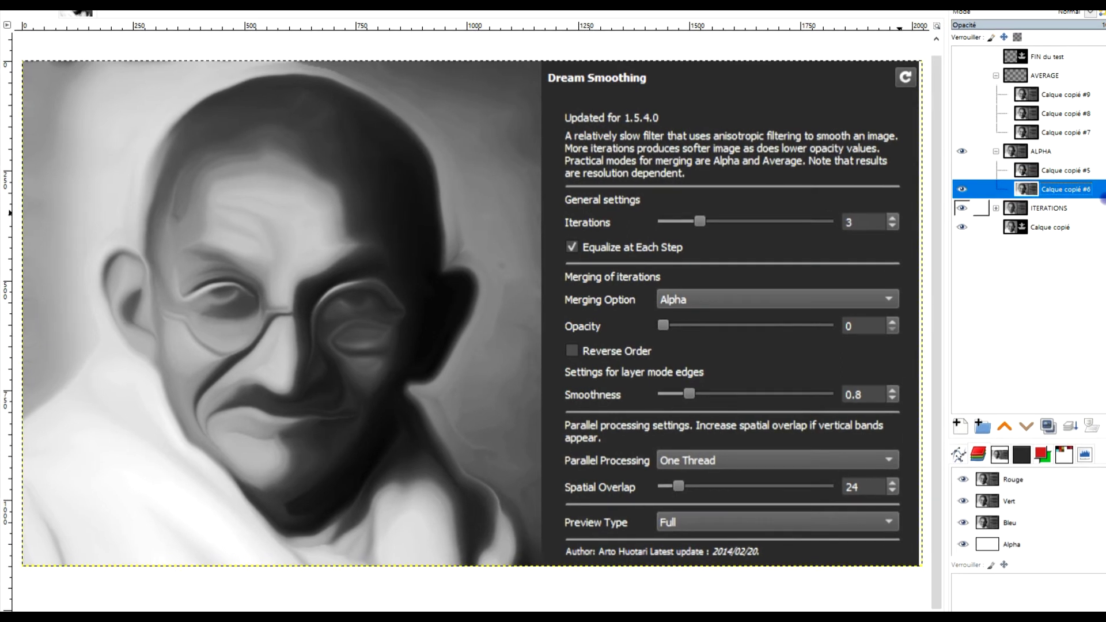
{"action": "mouse_move", "coordinate": [675, 311]}
{"action": "left_mouse_down"}
{"action": "mouse_move", "coordinate": [655, 334]}
{"action": "mouse_move", "coordinate": [678, 314]}
{"action": "left_mouse_up"}
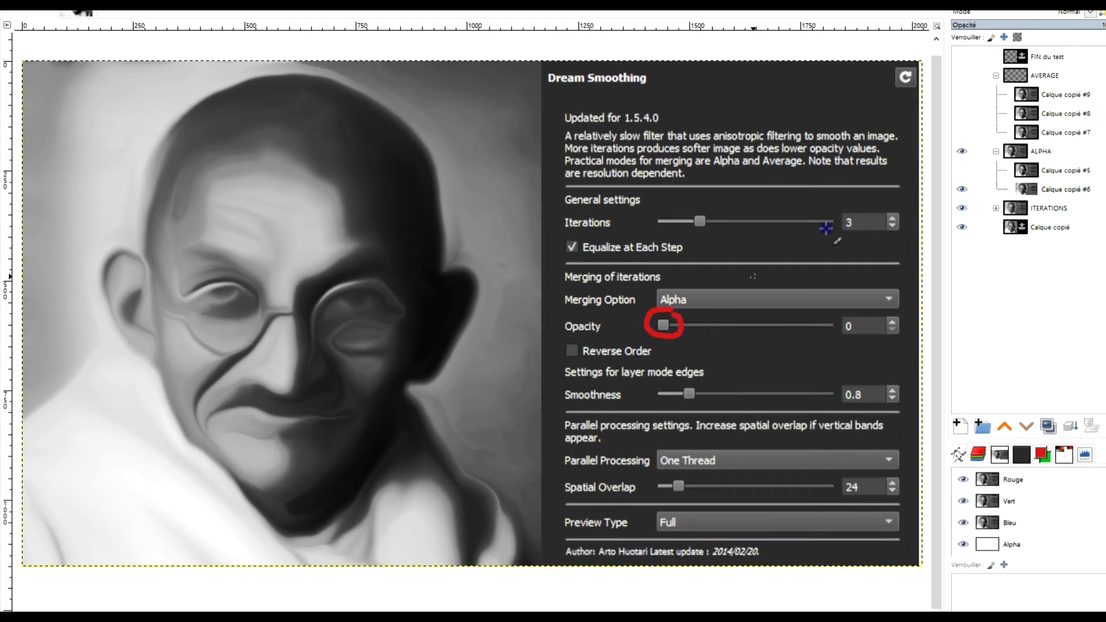
{"action": "left_click", "coordinate": [960, 170]}
{"action": "left_click", "coordinate": [961, 167]}
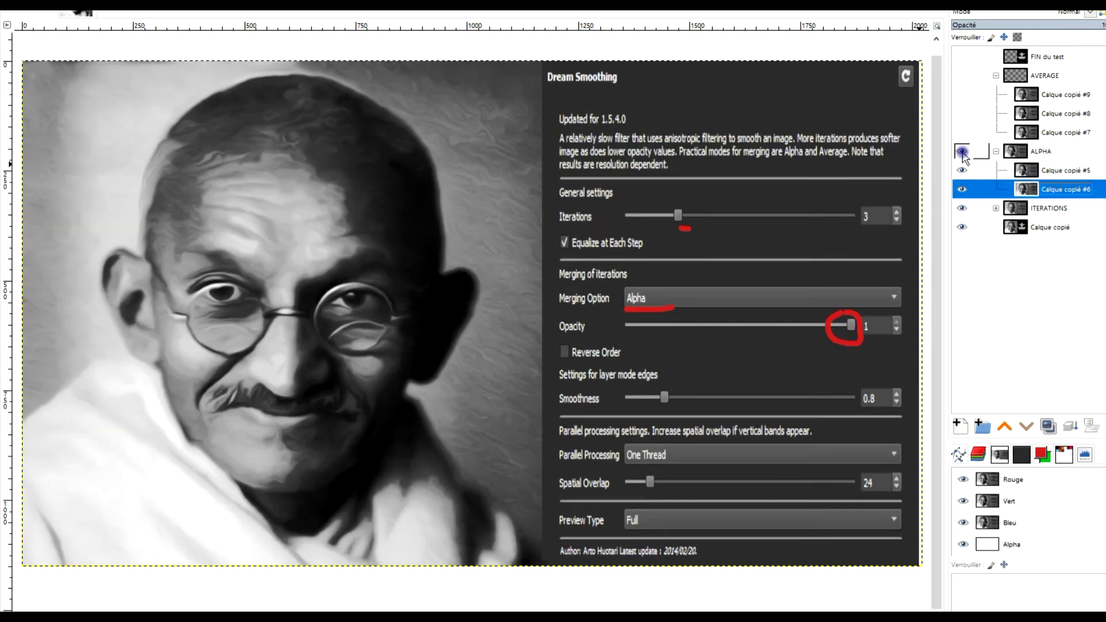
- Collapse the ALPHA group and show the AVERAGE group with its layers Calque copié #9, #8 and #7
{"action": "left_click", "coordinate": [995, 151]}
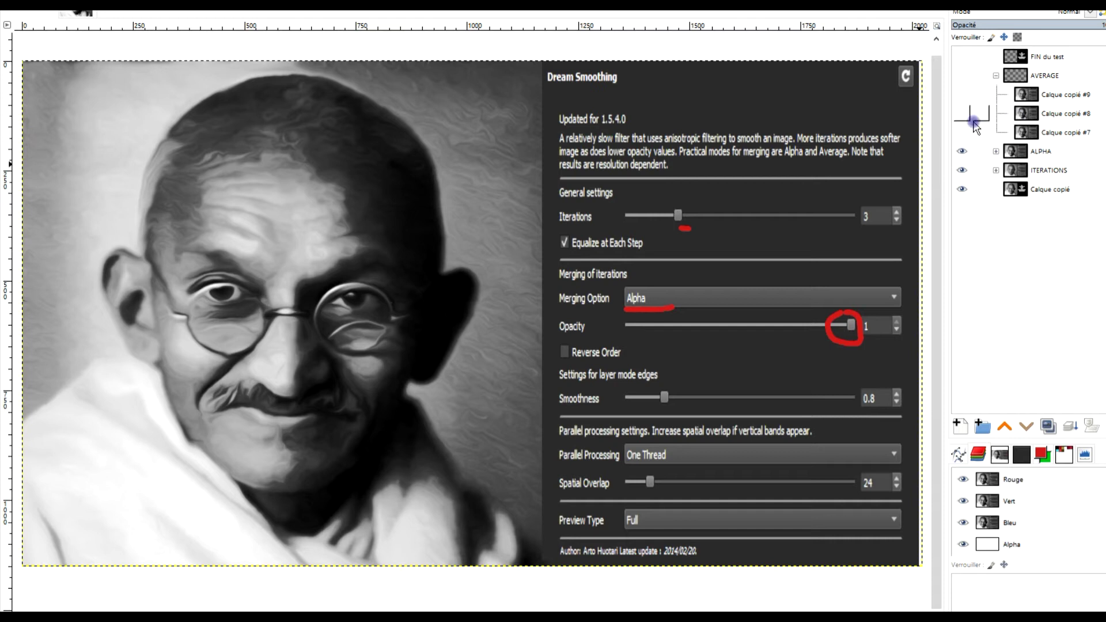
{"action": "left_click", "coordinate": [961, 76]}
{"action": "left_click", "coordinate": [962, 93]}
{"action": "left_click", "coordinate": [961, 113]}
{"action": "left_click", "coordinate": [961, 131]}
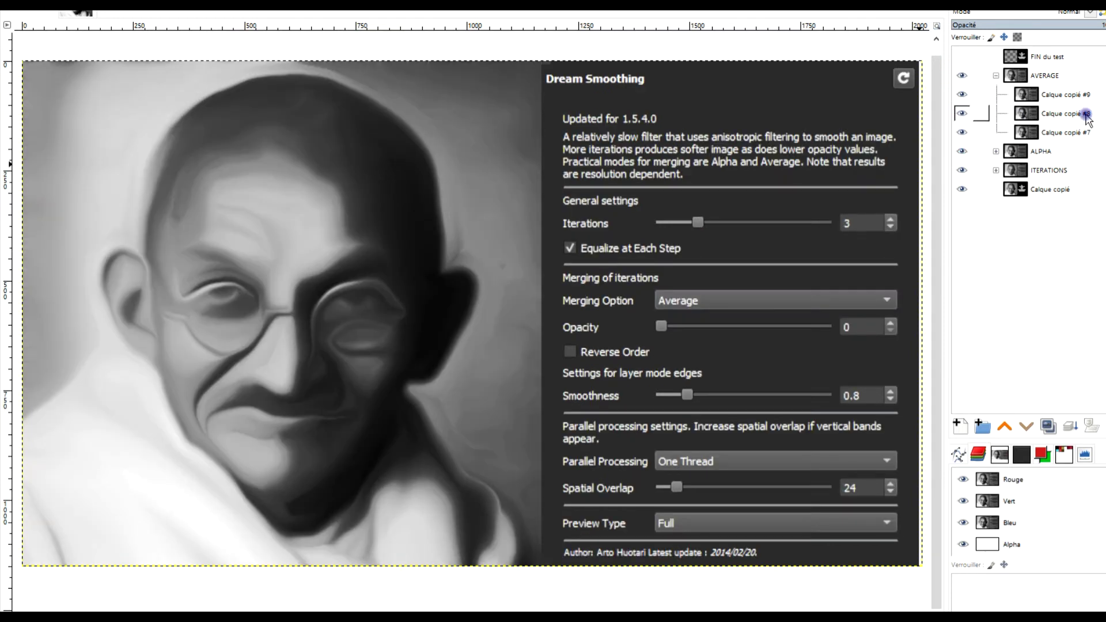
- Hide Calque copié #9 and #8, and mark the Opacity handle, Average option and description words Alpha and Average in red on Calque copié #7
{"action": "left_click", "coordinate": [962, 95]}
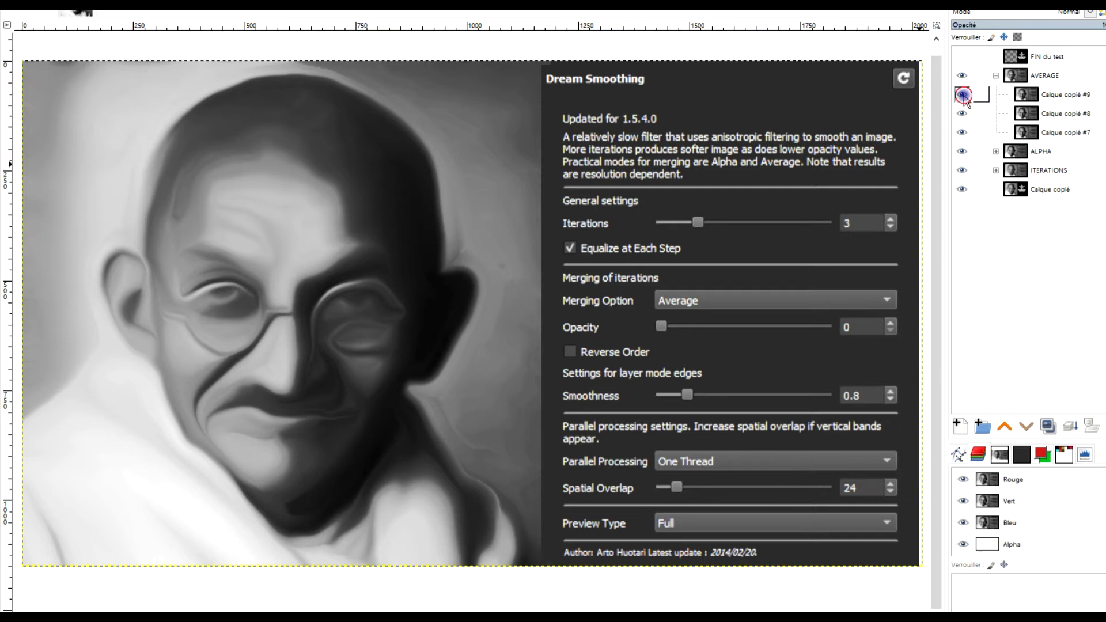
{"action": "left_click", "coordinate": [962, 94]}
{"action": "left_click", "coordinate": [962, 113]}
{"action": "left_click", "coordinate": [1060, 132]}
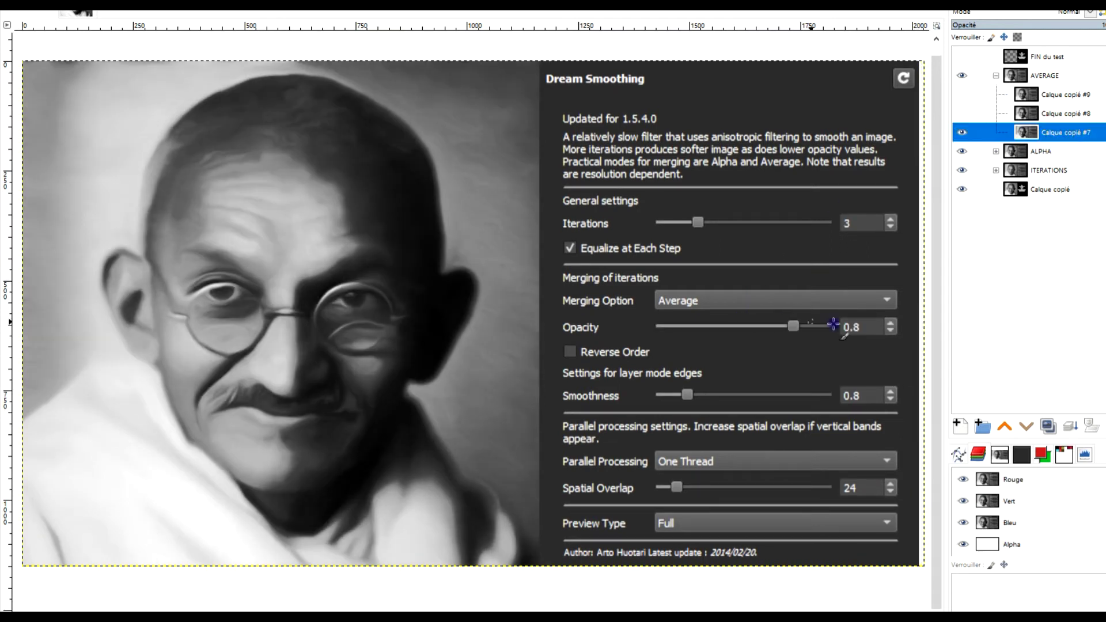
{"action": "mouse_move", "coordinate": [797, 308]}
{"action": "left_mouse_down"}
{"action": "mouse_move", "coordinate": [776, 333]}
{"action": "mouse_move", "coordinate": [801, 343]}
{"action": "mouse_move", "coordinate": [808, 314]}
{"action": "left_mouse_up"}
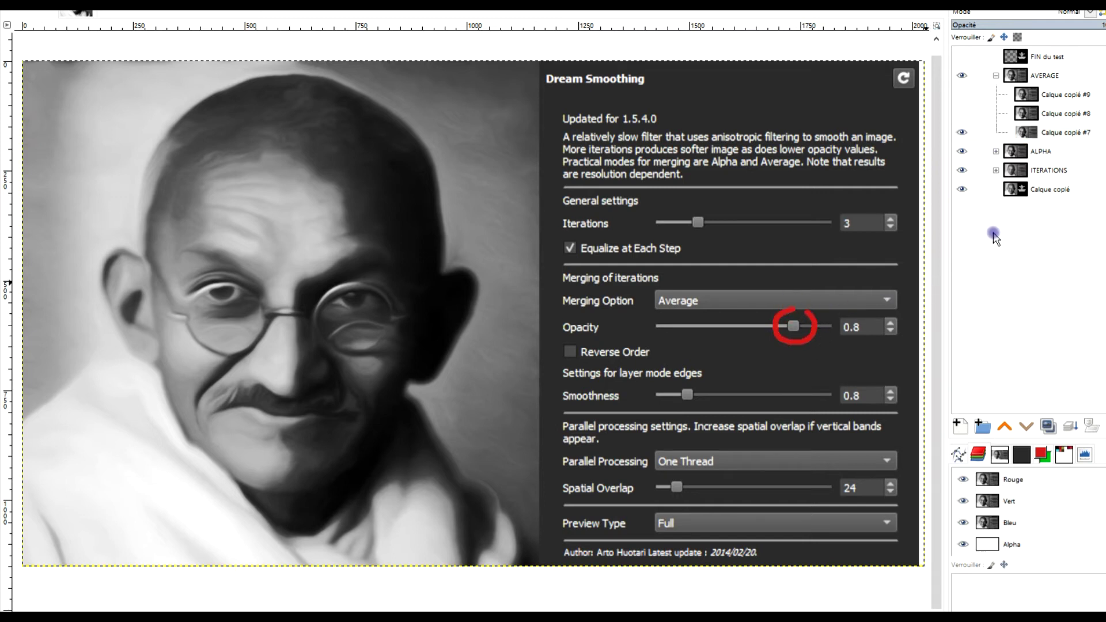
{"action": "mouse_move", "coordinate": [688, 283]}
{"action": "left_mouse_down"}
{"action": "mouse_move", "coordinate": [644, 296]}
{"action": "mouse_move", "coordinate": [663, 312]}
{"action": "mouse_move", "coordinate": [700, 314]}
{"action": "mouse_move", "coordinate": [719, 298]}
{"action": "mouse_move", "coordinate": [692, 285]}
{"action": "left_mouse_up"}
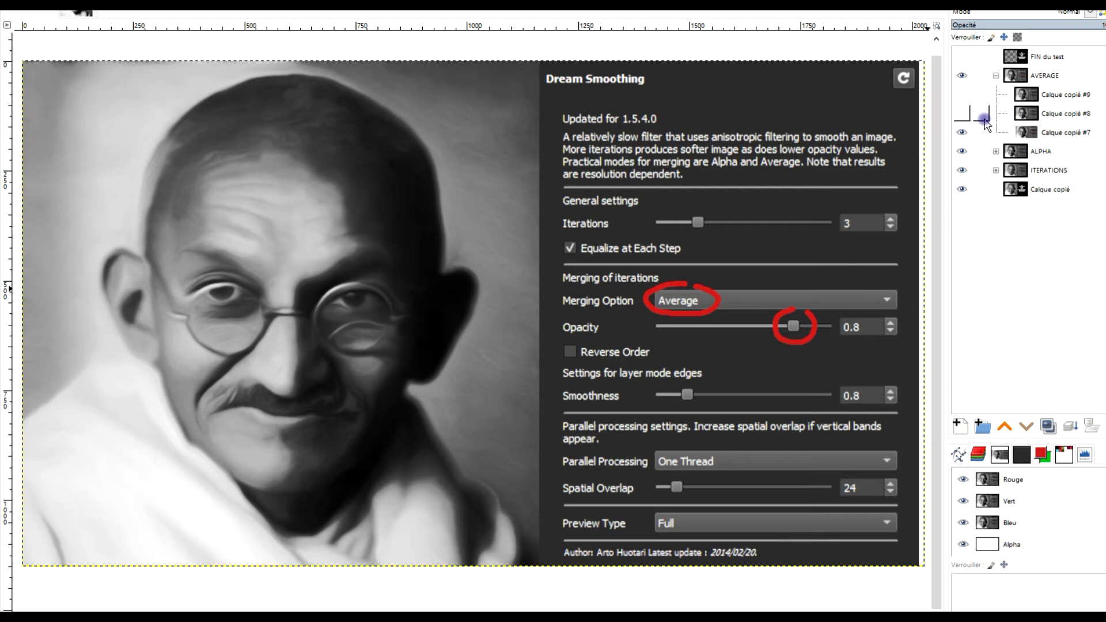
{"action": "left_click_drag", "start_coordinate": [713, 173], "coordinate": [794, 173]}
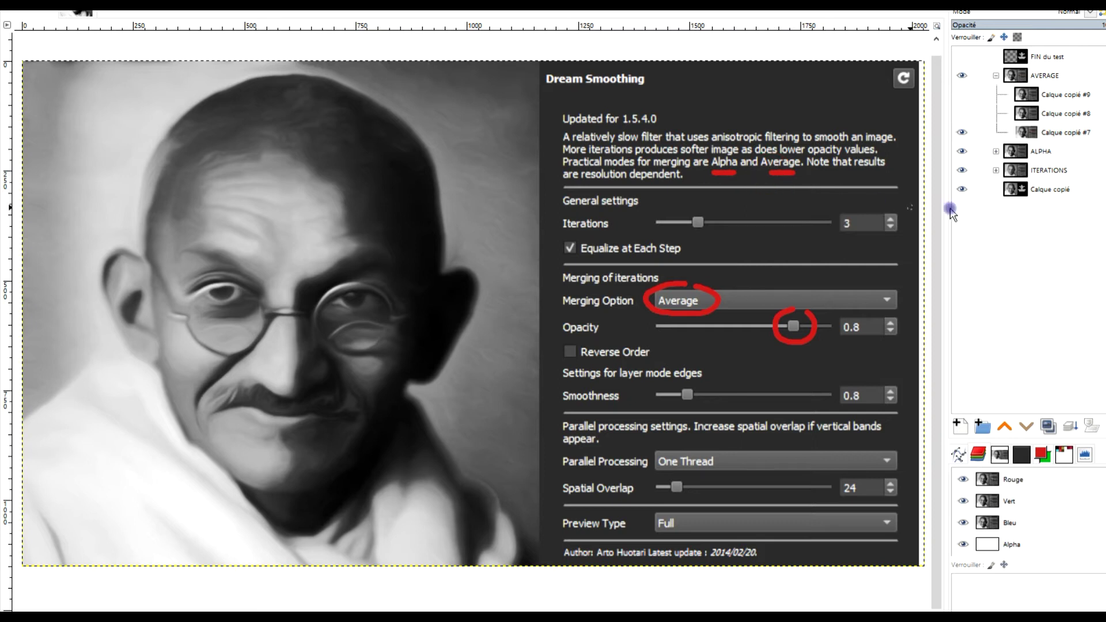
- Show Calque copié #8, circle its Opacity slider handle and underline the Average merging option in red
{"action": "left_click_drag", "start_coordinate": [988, 121], "coordinate": [965, 119]}
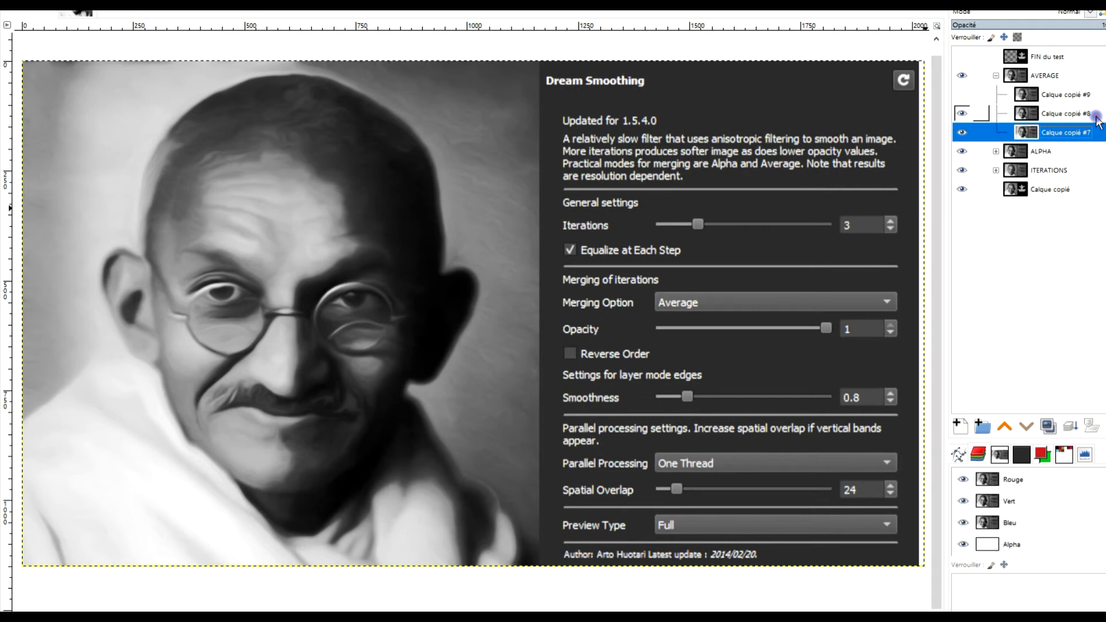
{"action": "left_click", "coordinate": [1071, 114]}
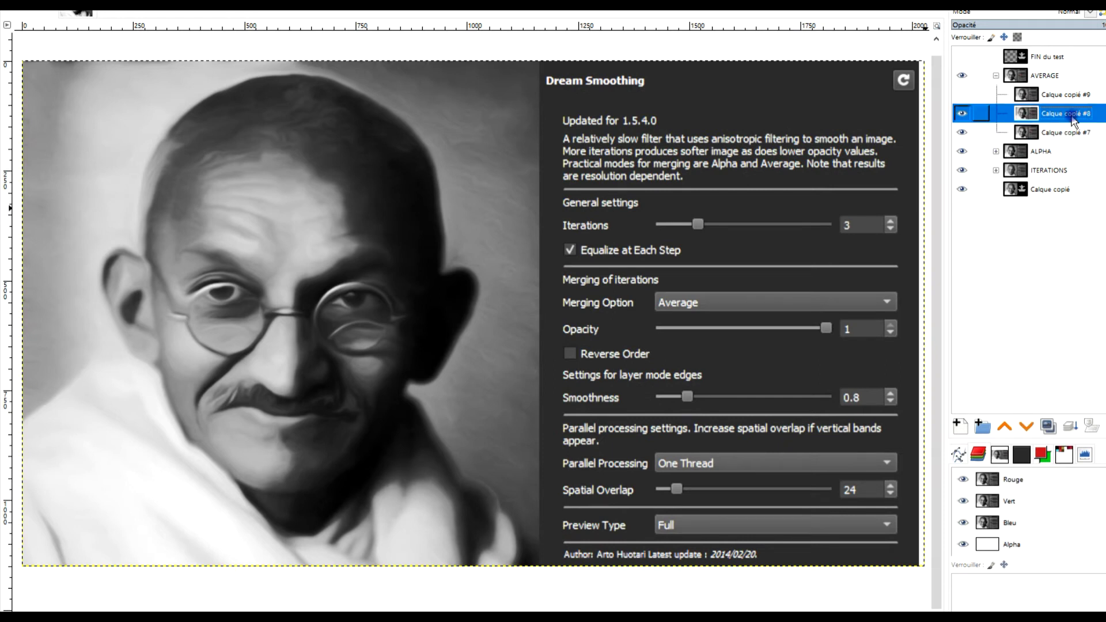
{"action": "mouse_move", "coordinate": [820, 314]}
{"action": "left_mouse_down"}
{"action": "mouse_move", "coordinate": [820, 347]}
{"action": "mouse_move", "coordinate": [841, 329]}
{"action": "left_mouse_up"}
{"action": "left_click_drag", "start_coordinate": [661, 311], "coordinate": [714, 310]}
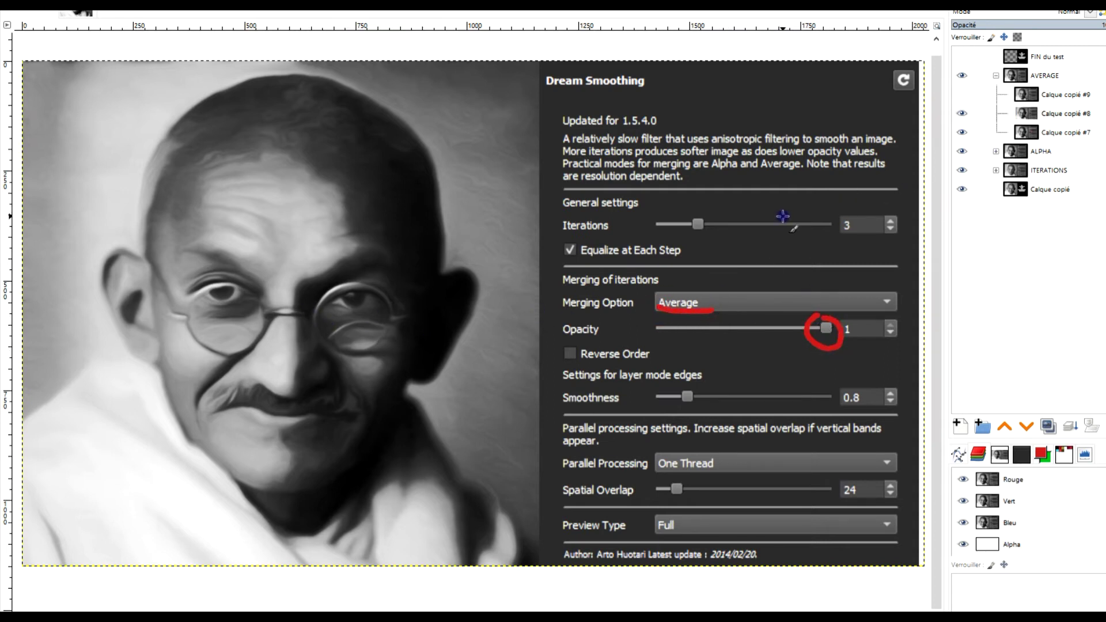
- Show Calque copié #9, circle its Opacity slider handle and add a red stroke beside the Average merging option
{"action": "left_click", "coordinate": [962, 95]}
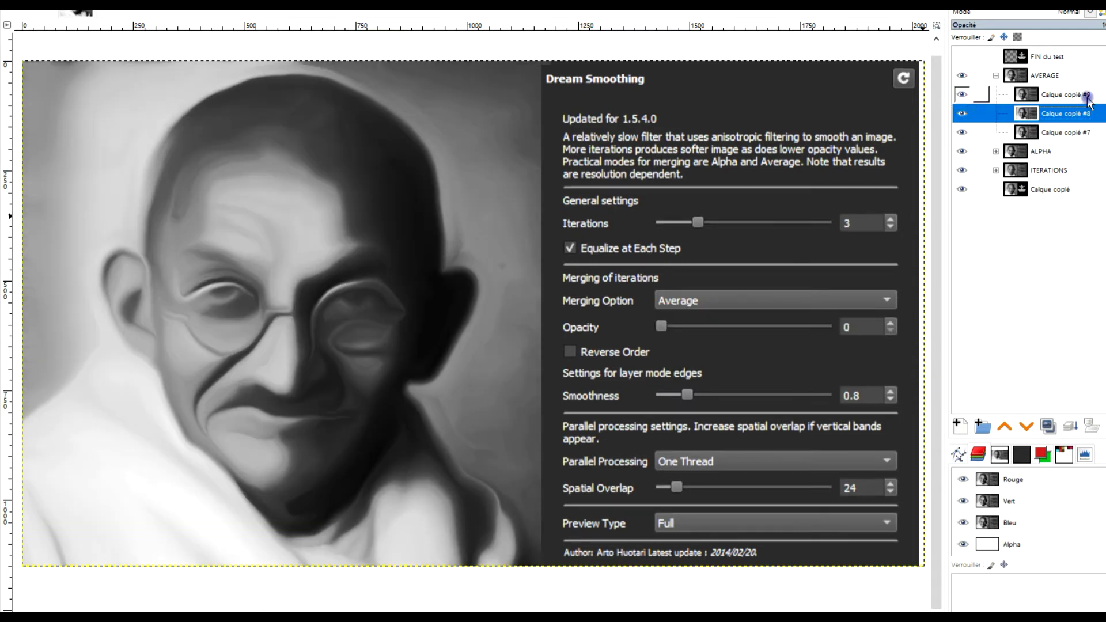
{"action": "mouse_move", "coordinate": [671, 317]}
{"action": "left_mouse_down"}
{"action": "mouse_move", "coordinate": [642, 341]}
{"action": "mouse_move", "coordinate": [678, 344]}
{"action": "mouse_move", "coordinate": [672, 322]}
{"action": "mouse_move", "coordinate": [722, 291]}
{"action": "left_mouse_up"}
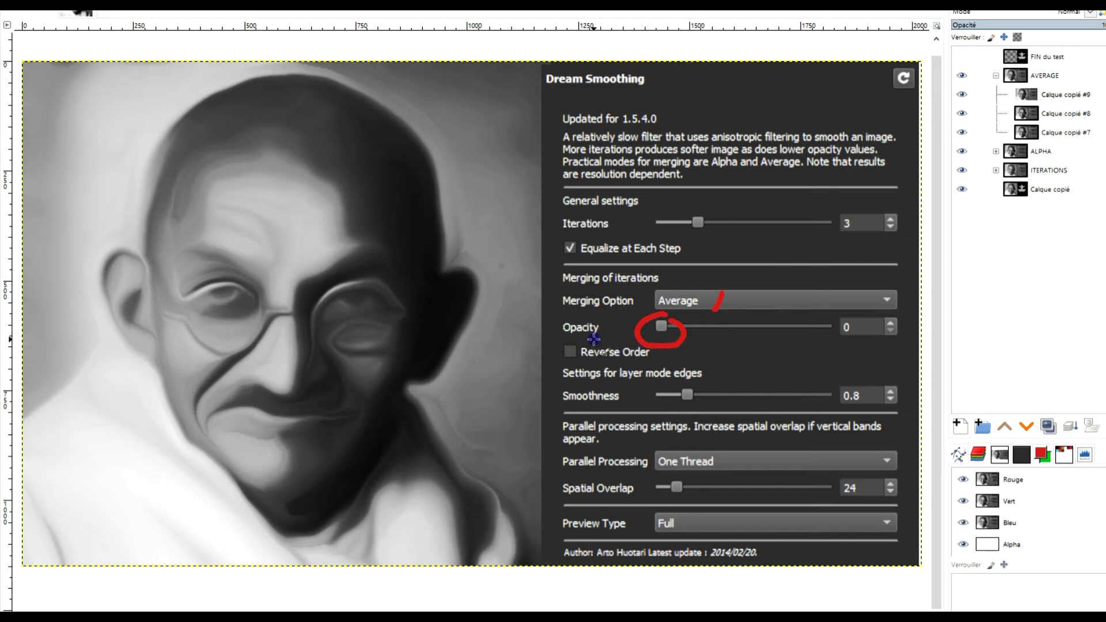
{"action": "left_click", "coordinate": [1026, 95]}
- Expand the ALPHA and ITERATIONS groups and hide Calque copié #8, #7 and #5
{"action": "left_click", "coordinate": [996, 152]}
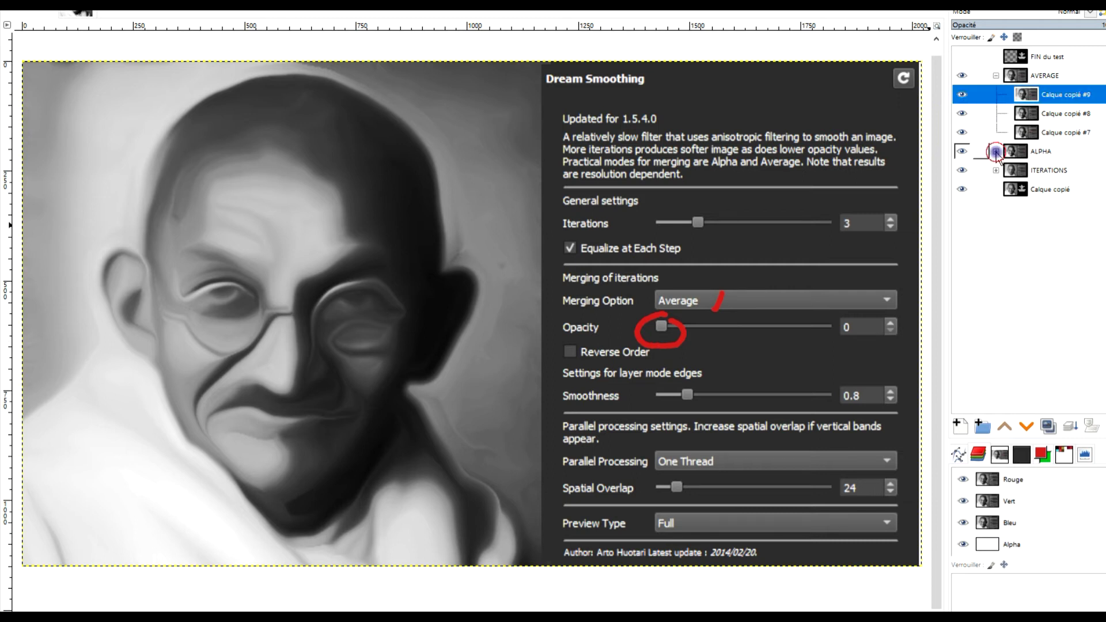
{"action": "left_click", "coordinate": [996, 208]}
{"action": "left_click", "coordinate": [960, 114]}
{"action": "left_click", "coordinate": [961, 132]}
{"action": "left_click", "coordinate": [961, 170]}
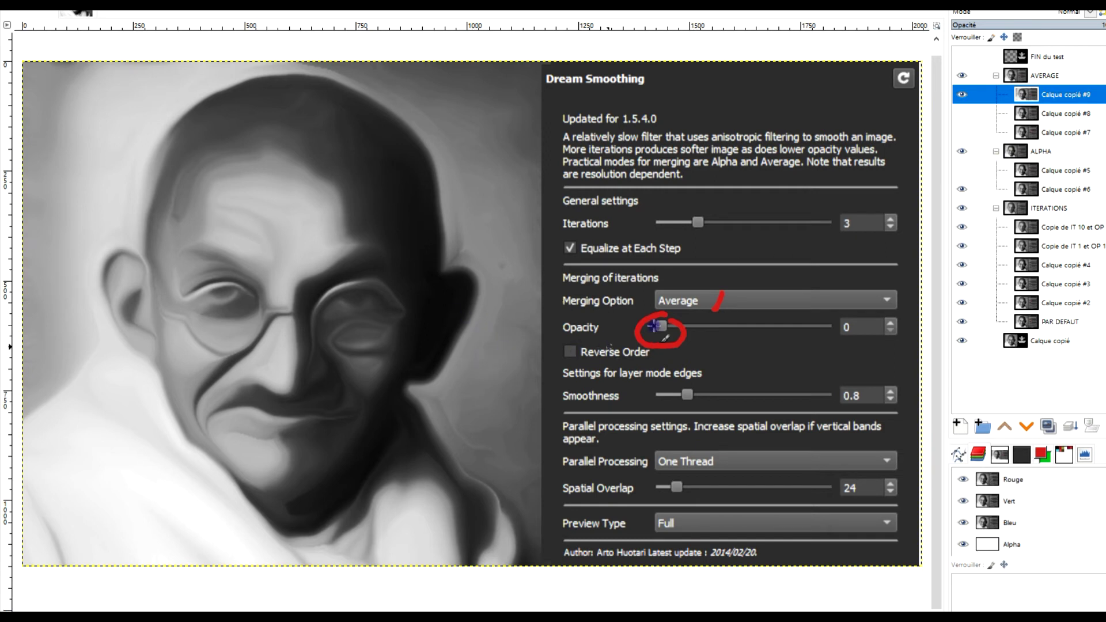
- Select Calque copié #6 and hide Copie de IT 1 et OP 10 and Calque copié #4, #3 and #2
{"action": "left_click", "coordinate": [962, 190]}
{"action": "left_click", "coordinate": [1083, 105]}
{"action": "left_click", "coordinate": [1072, 190]}
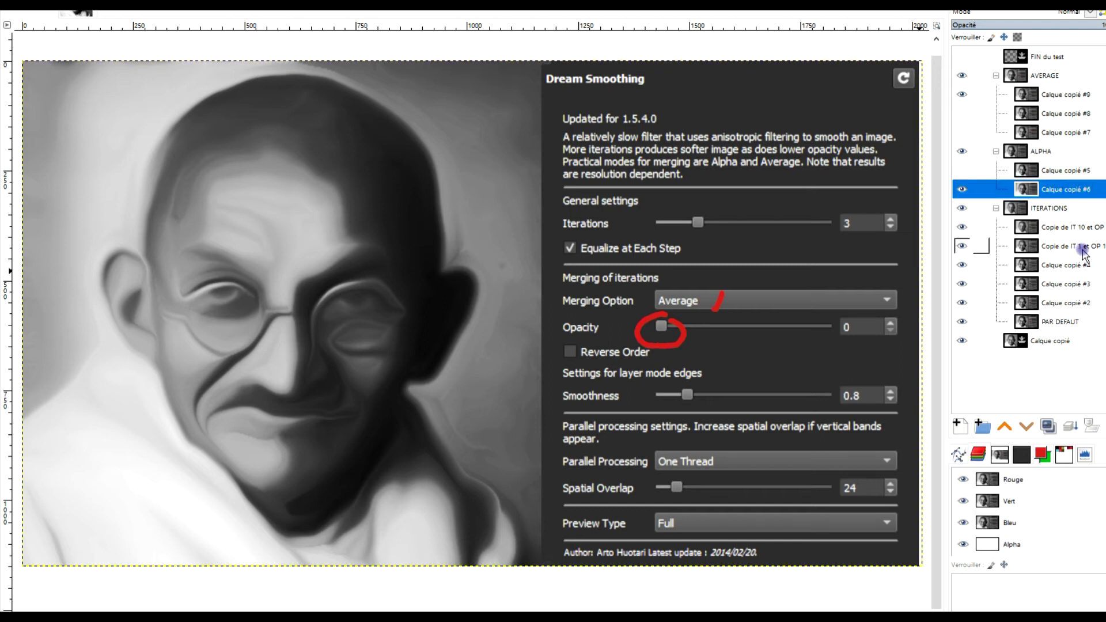
{"action": "left_click_drag", "start_coordinate": [961, 246], "coordinate": [962, 180]}
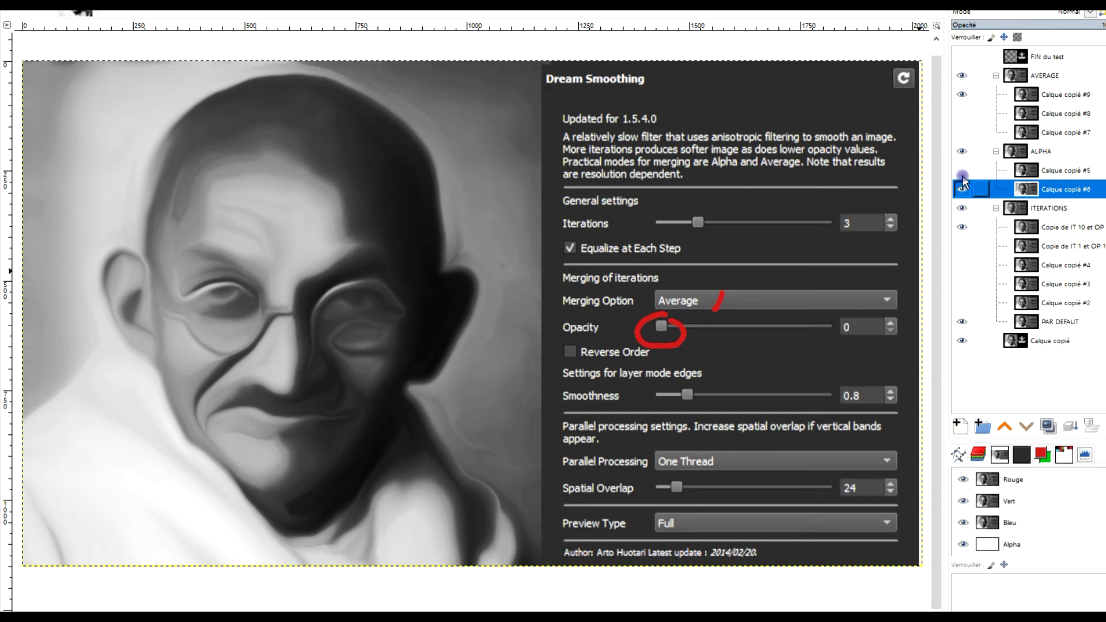
- Compare Calque copié #9, Calque copié #6 and Copie de IT 10 et OP 0 by switching their visibility
{"action": "left_click", "coordinate": [961, 93]}
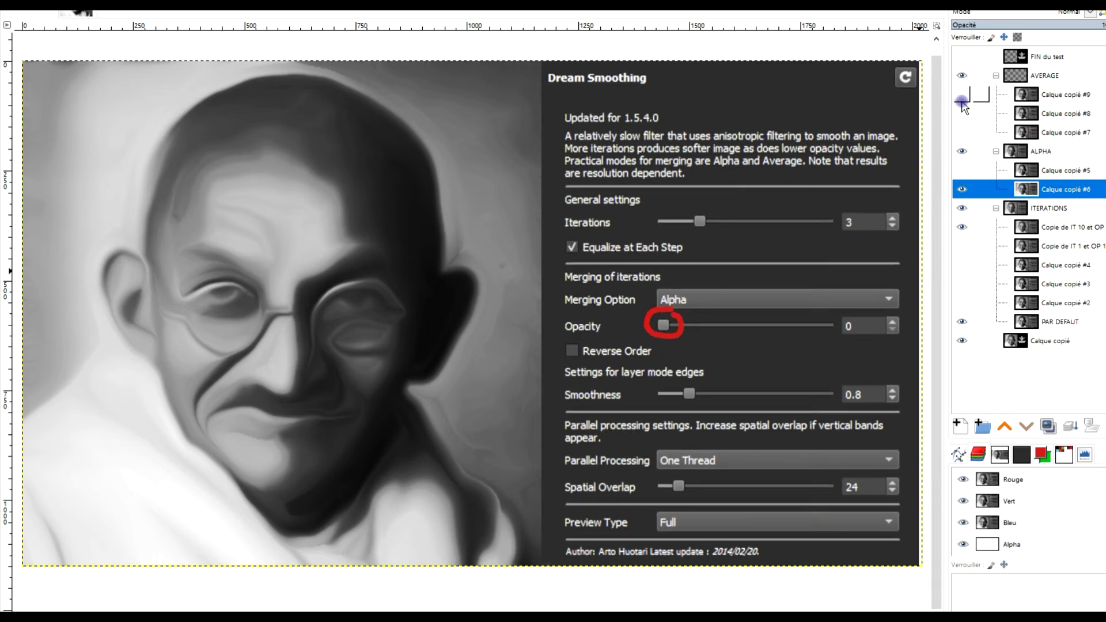
{"action": "left_click", "coordinate": [960, 192]}
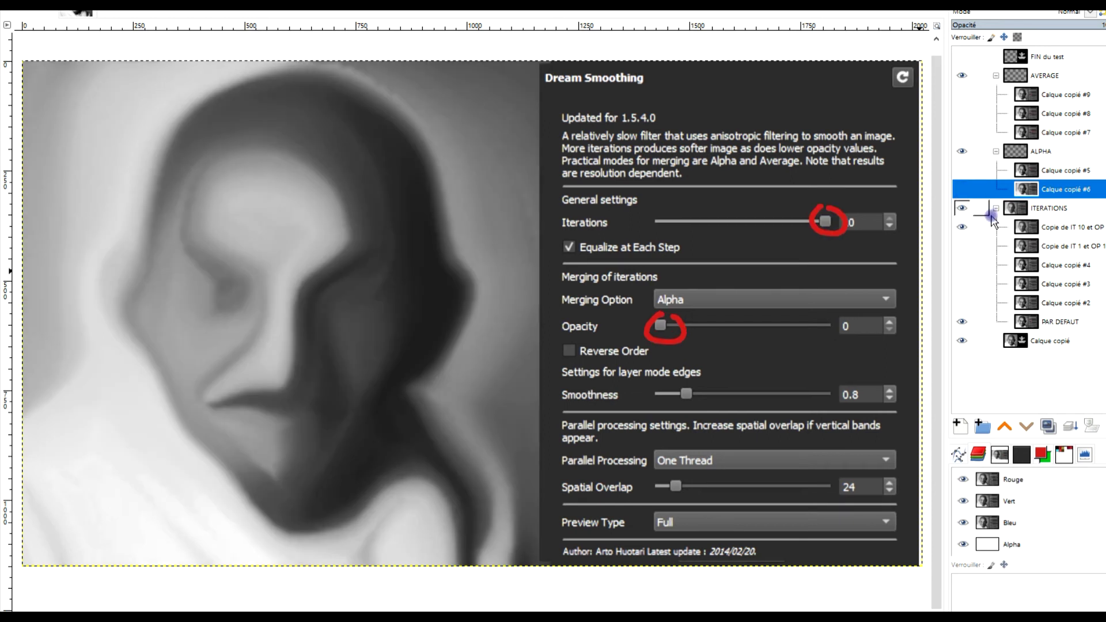
{"action": "left_click", "coordinate": [1072, 232]}
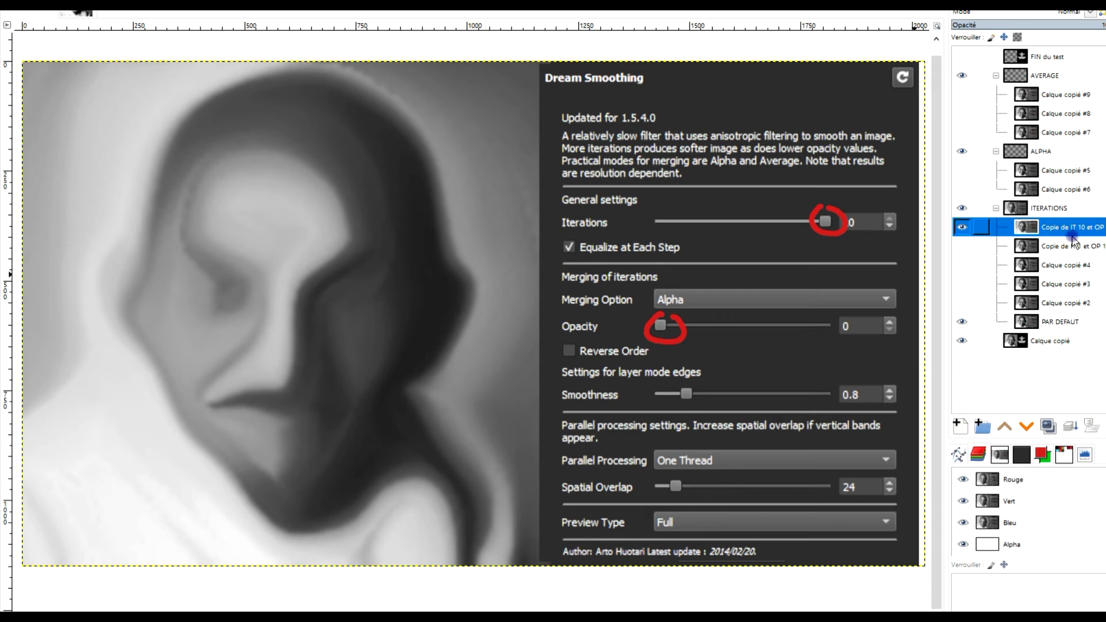
{"action": "left_click", "coordinate": [960, 188]}
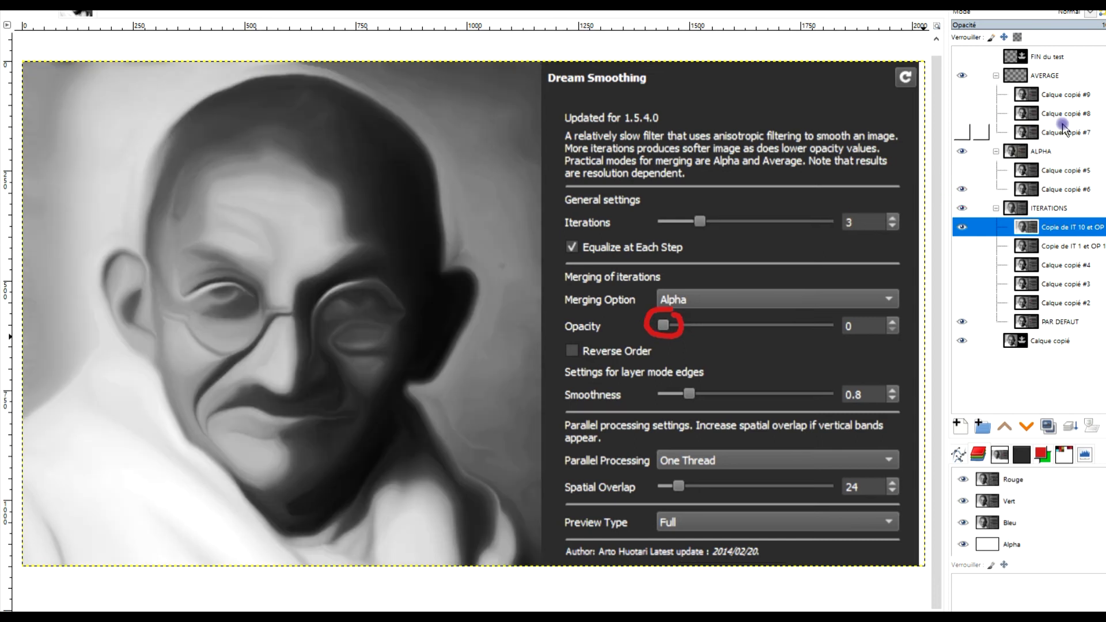
{"action": "left_click", "coordinate": [960, 95]}
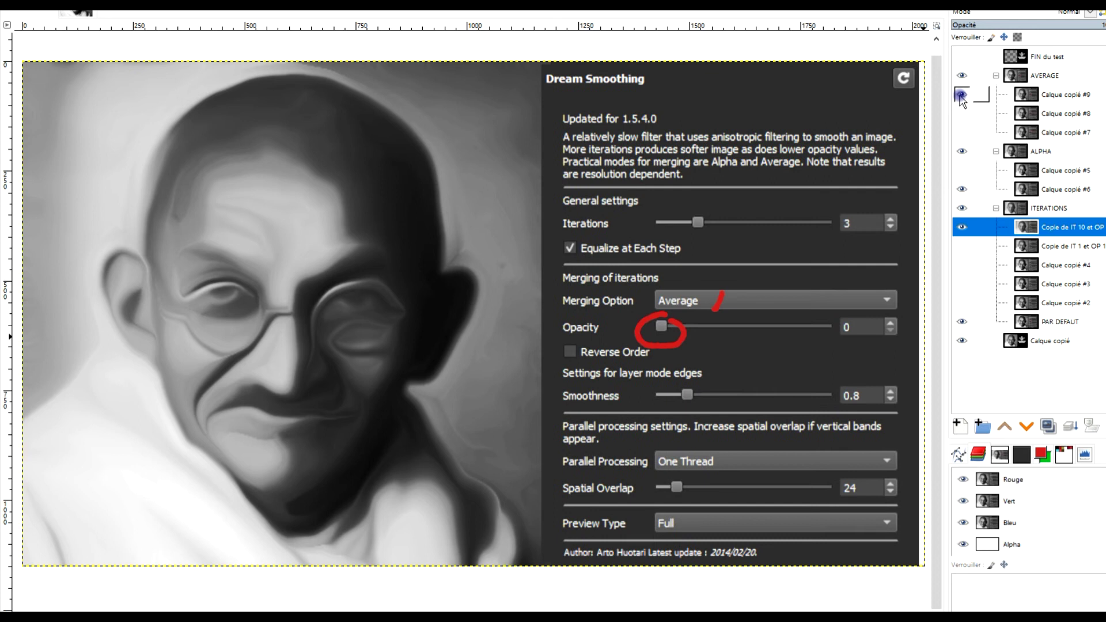
{"action": "left_click", "coordinate": [961, 95]}
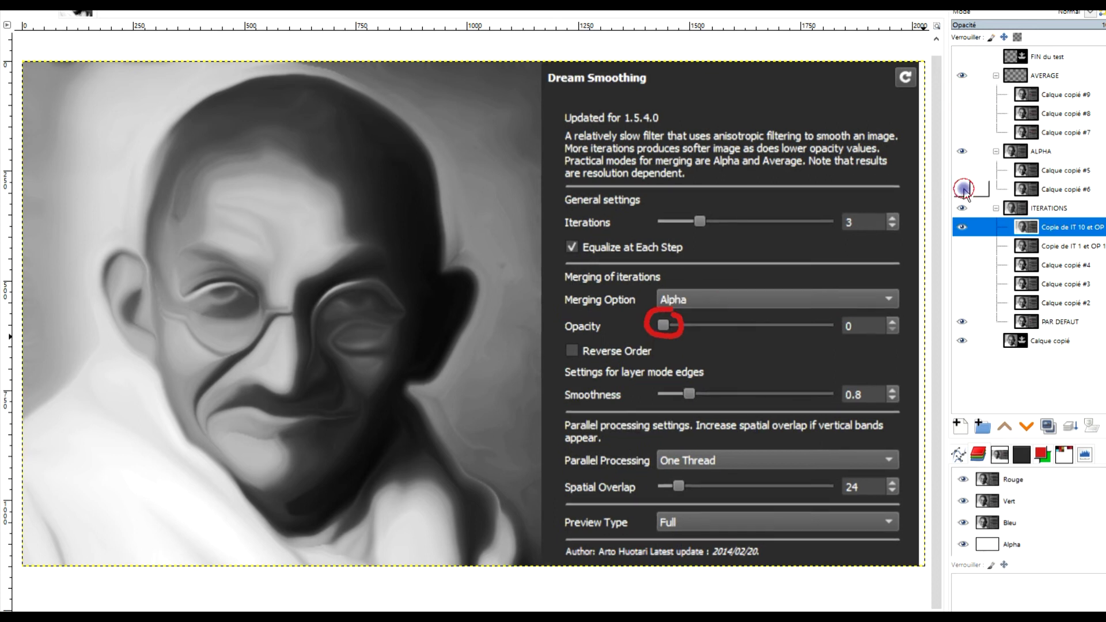
- Hide Calque copié #6 and Copie de IT 10 et OP 0 to view the PAR DEFAUT layer
{"action": "left_click", "coordinate": [962, 189]}
{"action": "left_click", "coordinate": [961, 227]}
{"action": "left_click", "coordinate": [961, 209]}
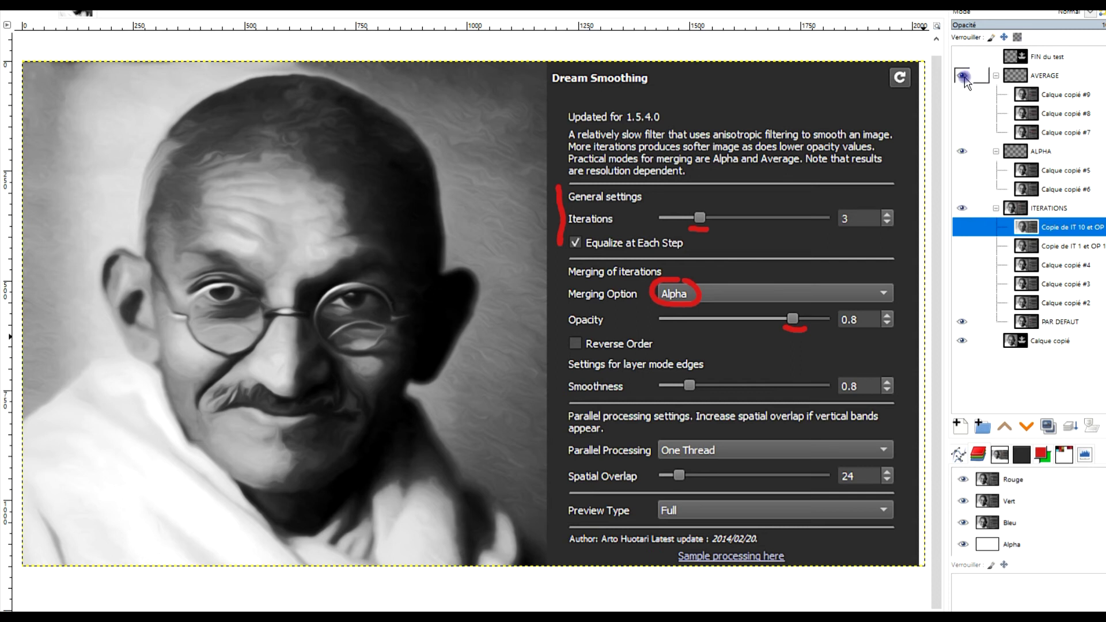
- Compare Calque copié #2 with the PAR DEFAUT layer by switching its visibility on and off
{"action": "left_click", "coordinate": [962, 303]}
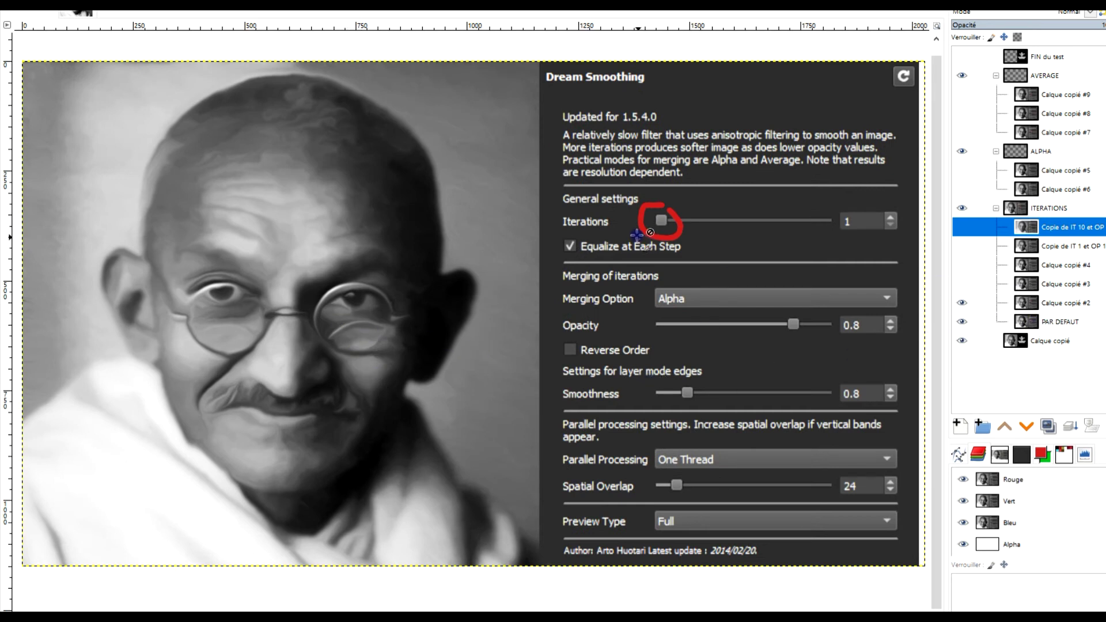
{"action": "left_click", "coordinate": [1056, 303]}
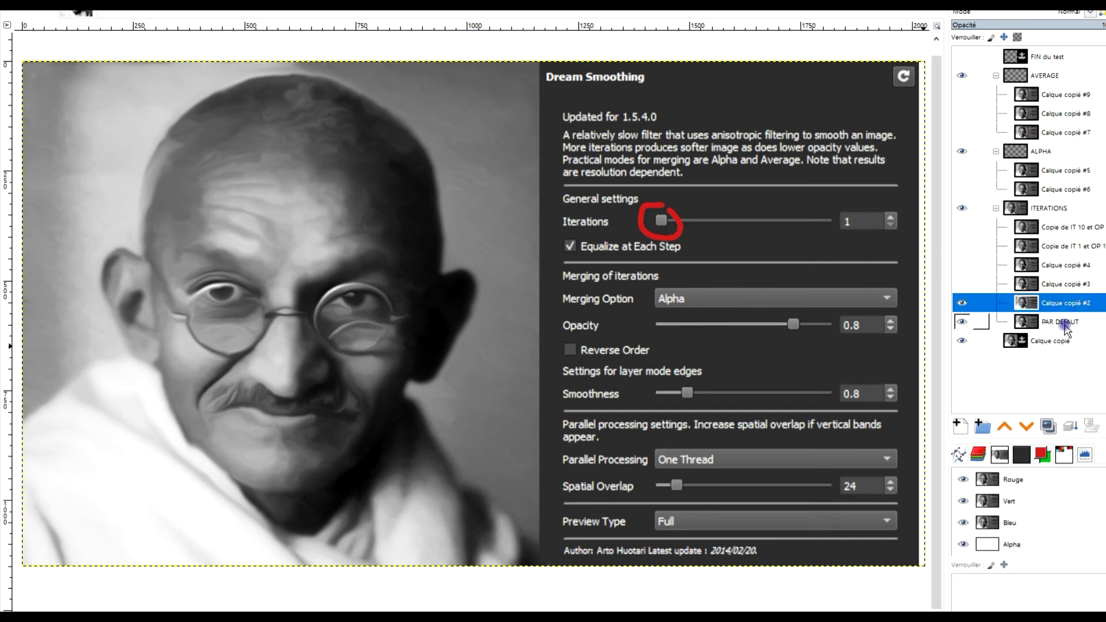
{"action": "left_click", "coordinate": [961, 304]}
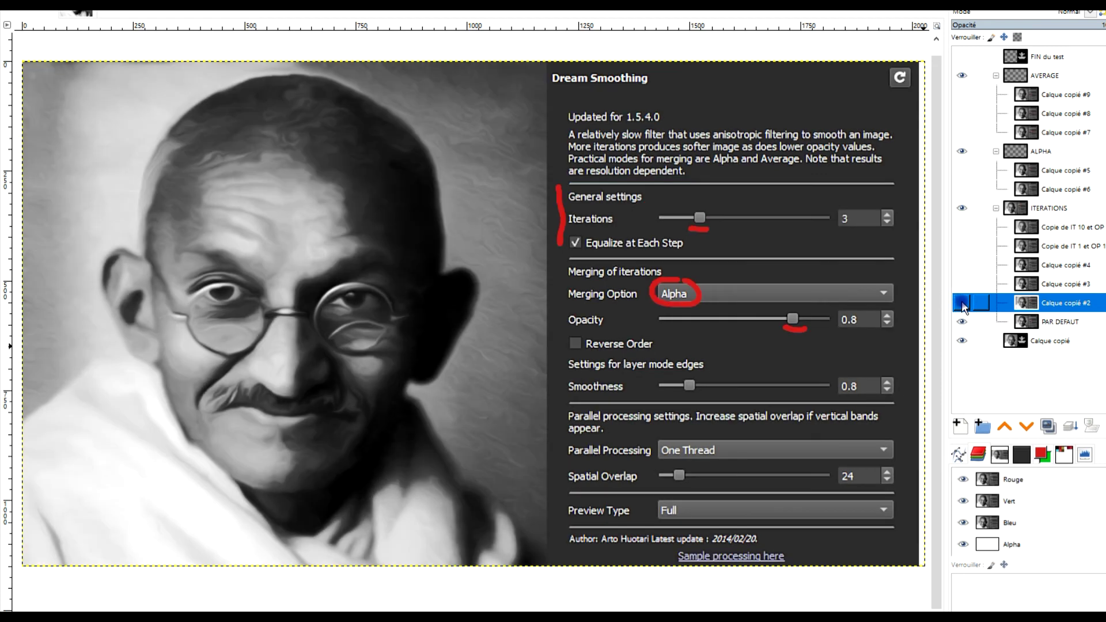
{"action": "left_click", "coordinate": [962, 303]}
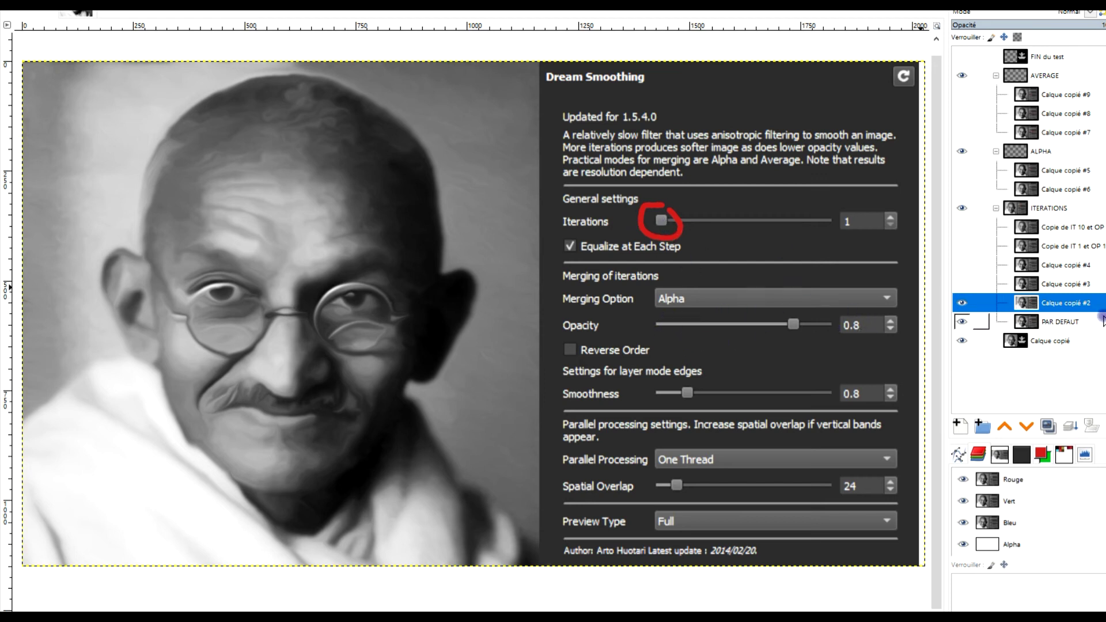
{"action": "left_click", "coordinate": [961, 301]}
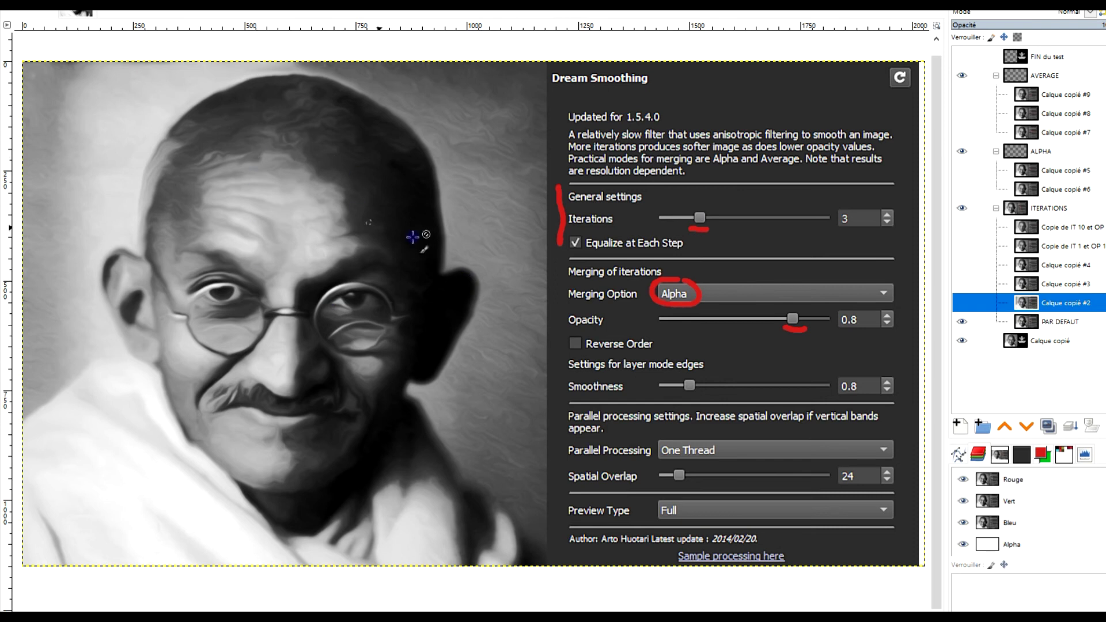
- View Calque copié #4 and #3 in turn, and leave Calque copié #2 shown with both hidden
{"action": "left_click", "coordinate": [960, 283]}
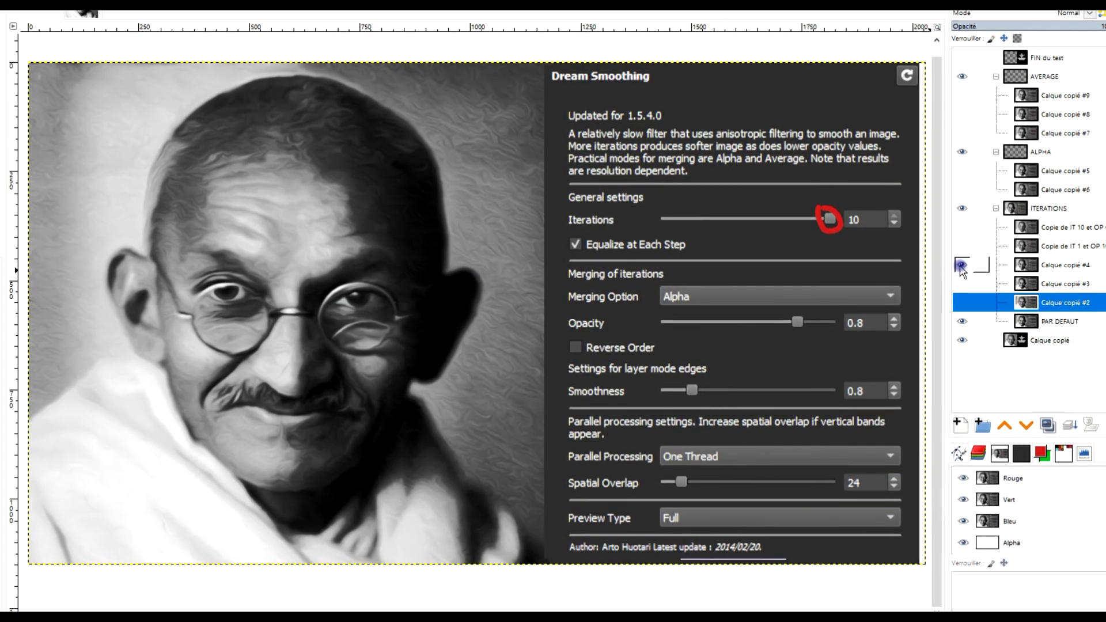
{"action": "left_click", "coordinate": [962, 285]}
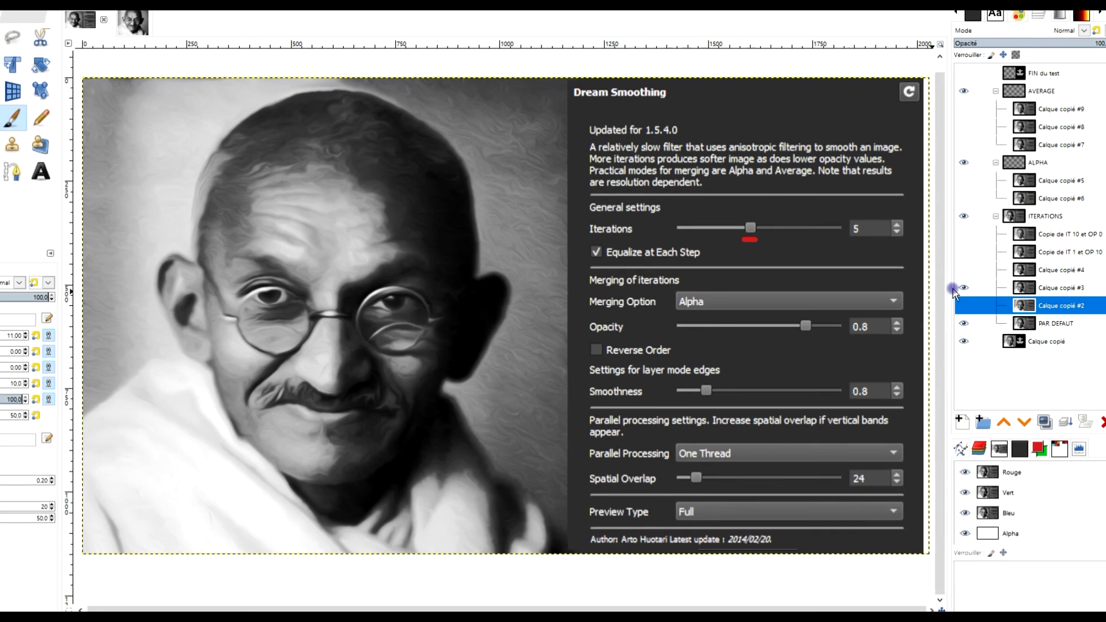
{"action": "left_click", "coordinate": [962, 286]}
{"action": "left_click", "coordinate": [962, 288]}
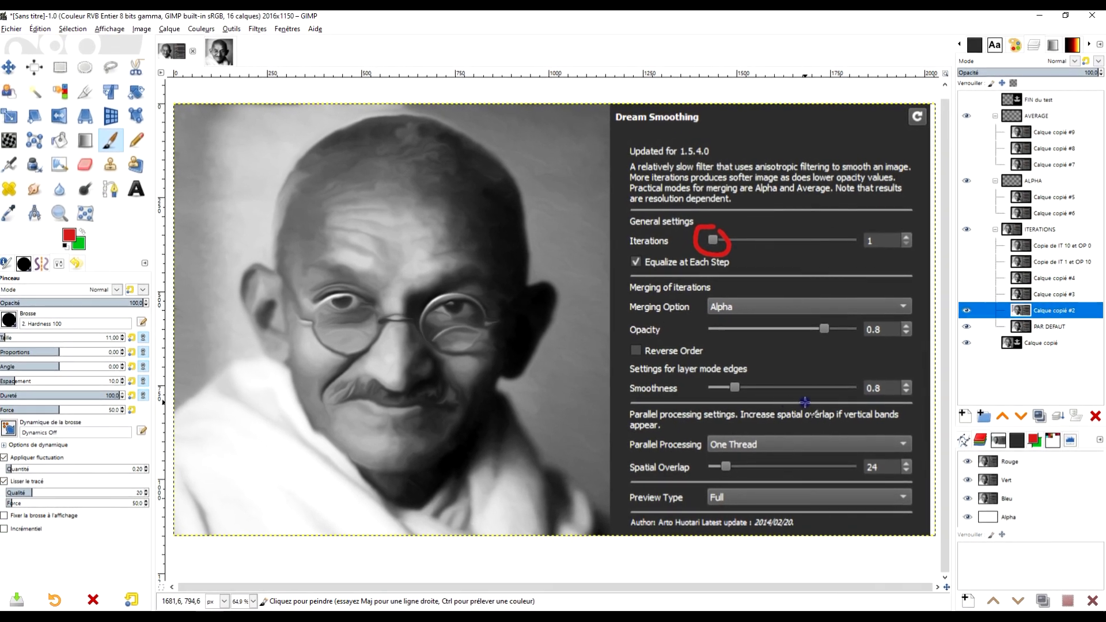
- On Calque copié #2, underline "vertical bands appear", bracket the Parallel processing settings and circle the Alpha merging option in red
{"action": "left_click_drag", "start_coordinate": [842, 421], "coordinate": [893, 421]}
{"action": "left_click_drag", "start_coordinate": [638, 429], "coordinate": [669, 431]}
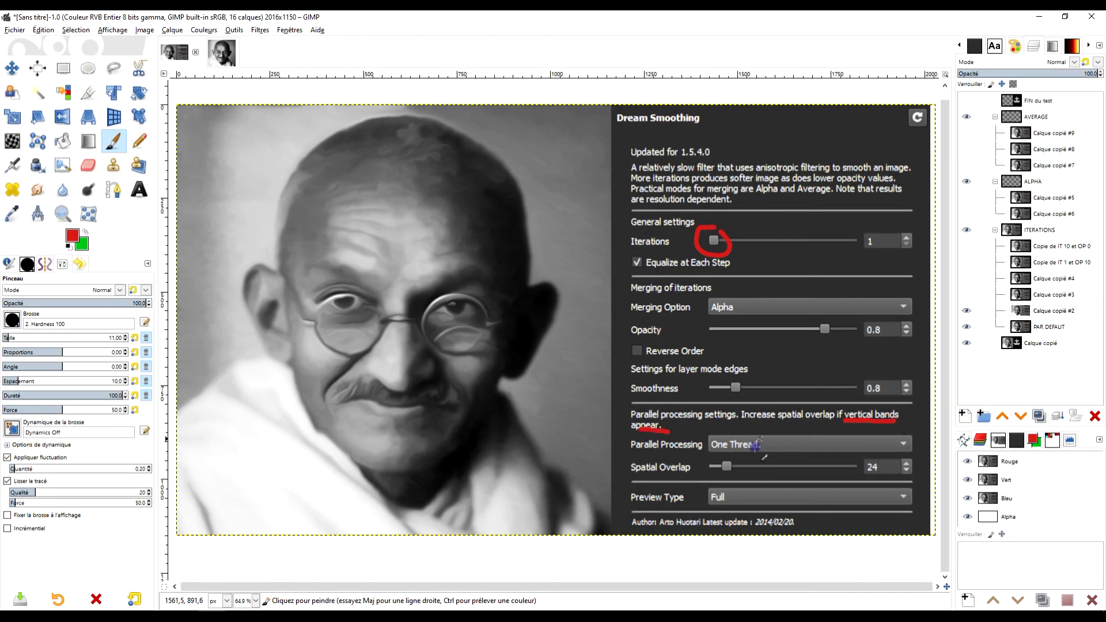
{"action": "left_click_drag", "start_coordinate": [630, 401], "coordinate": [620, 459]}
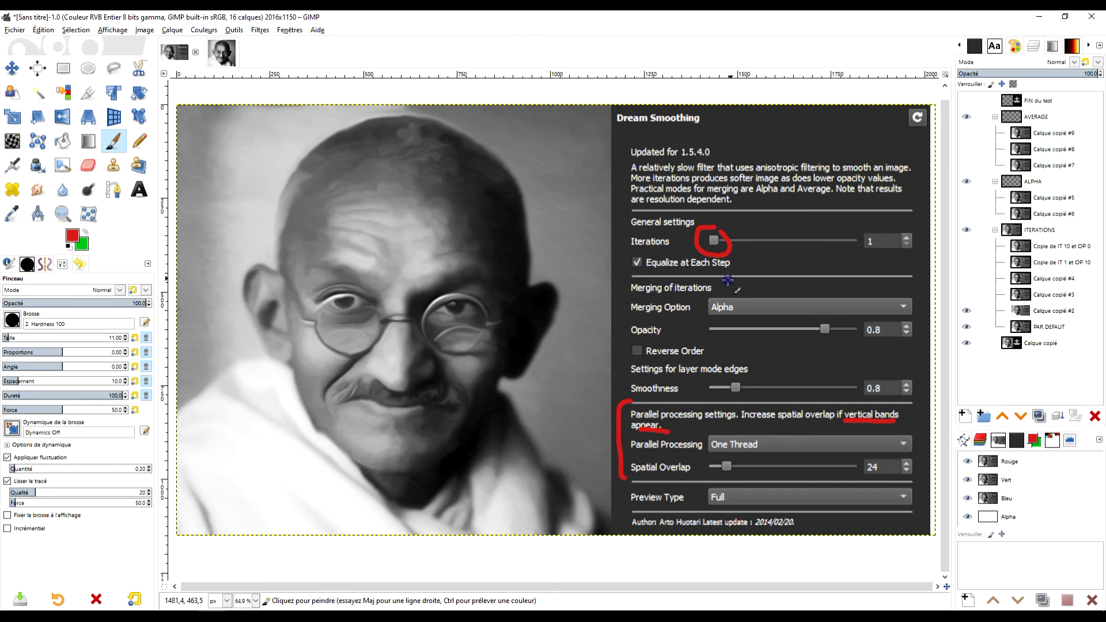
{"action": "mouse_move", "coordinate": [733, 291]}
{"action": "left_mouse_down"}
{"action": "mouse_move", "coordinate": [695, 308]}
{"action": "mouse_move", "coordinate": [710, 317]}
{"action": "mouse_move", "coordinate": [759, 316]}
{"action": "mouse_move", "coordinate": [757, 299]}
{"action": "mouse_move", "coordinate": [733, 292]}
{"action": "left_mouse_up"}
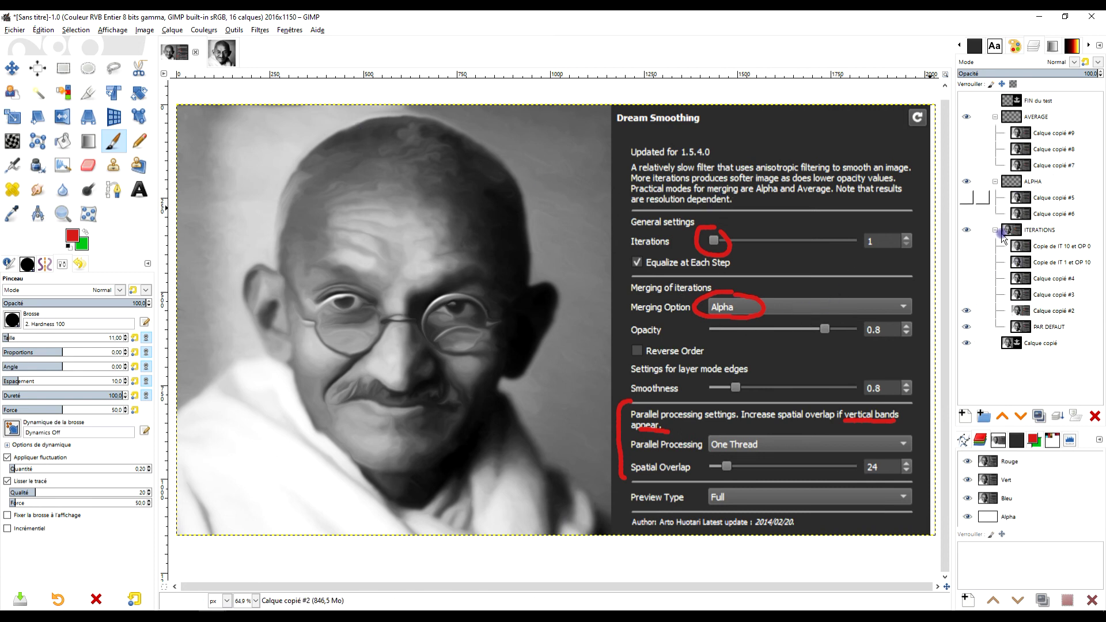
- Hide the AVERAGE, ALPHA and ITERATIONS groups and show the FIN du test layer
{"action": "left_click", "coordinate": [966, 116]}
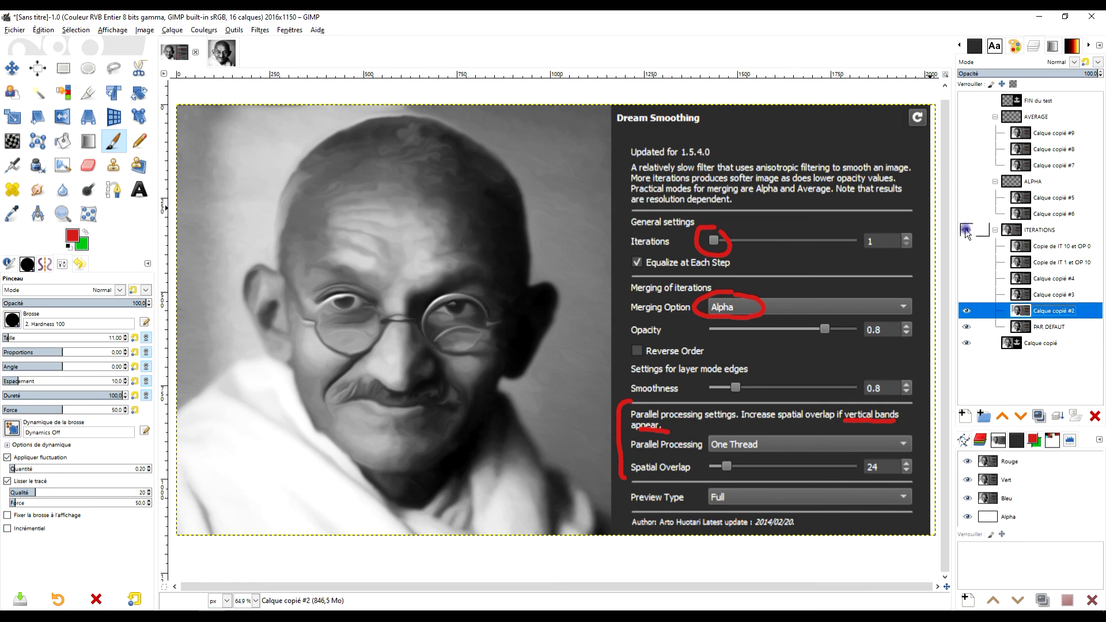
{"action": "left_click", "coordinate": [967, 230]}
{"action": "left_click", "coordinate": [966, 100]}
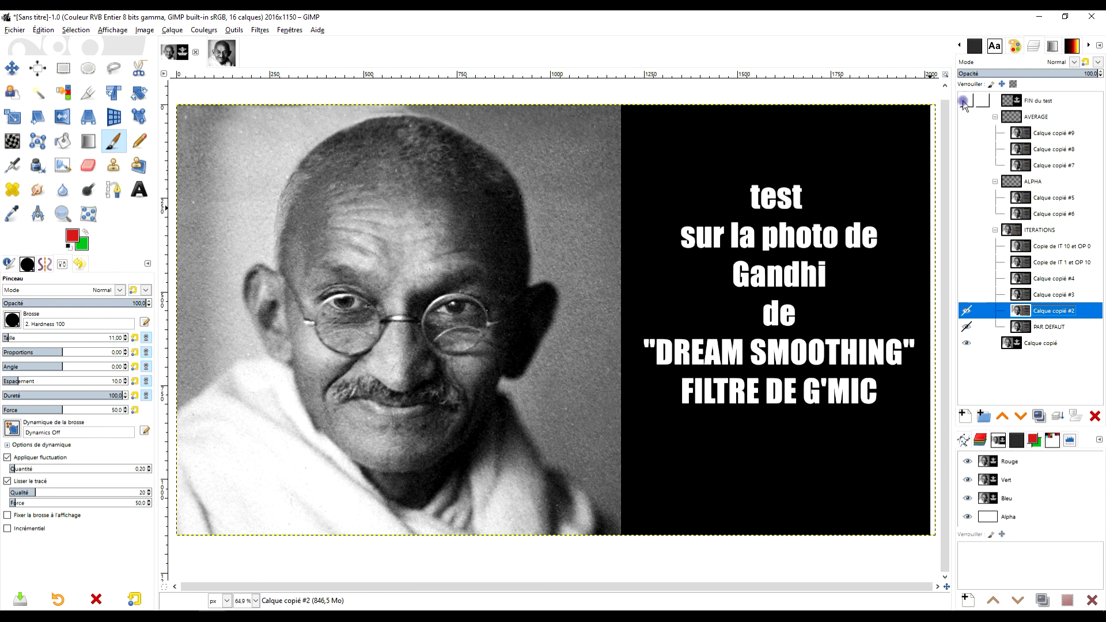